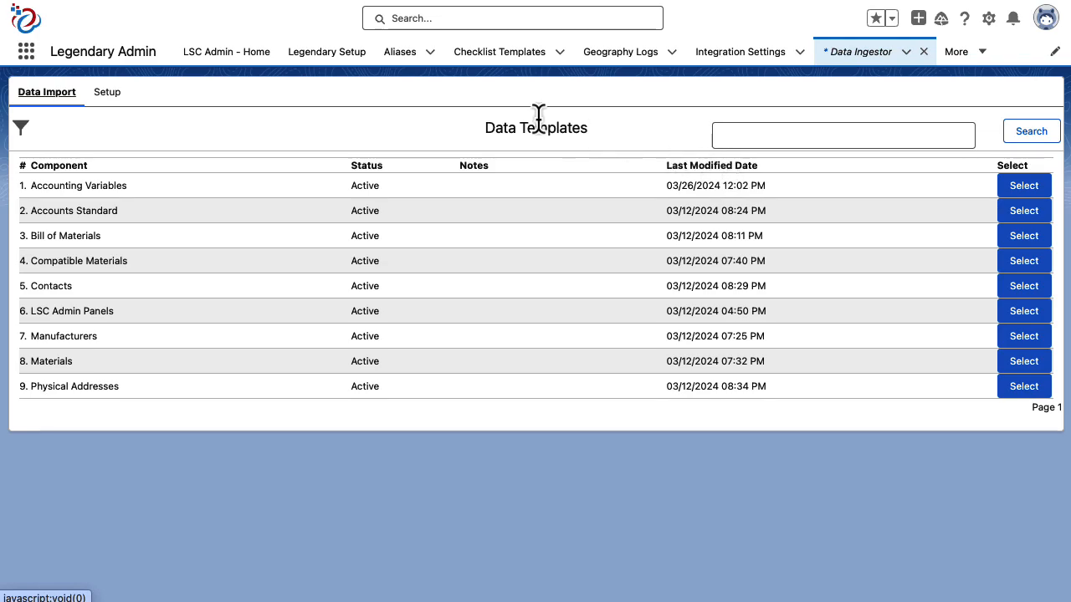
Step: Create and save a new Data Ingestor template with the component name "Contacts Standard V2", and return to the template list
click(107, 108)
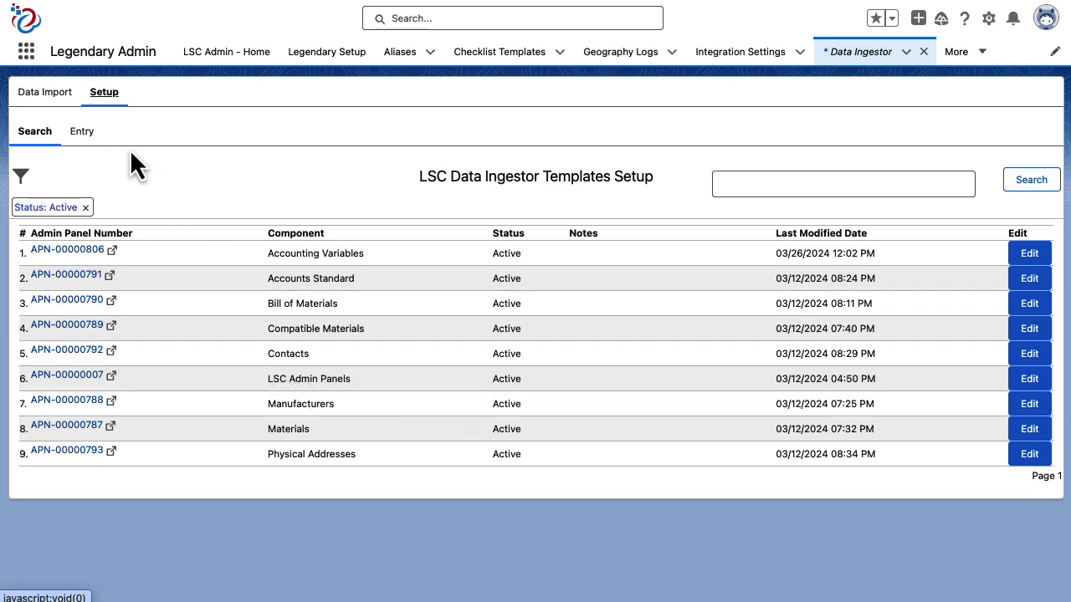
click(82, 134)
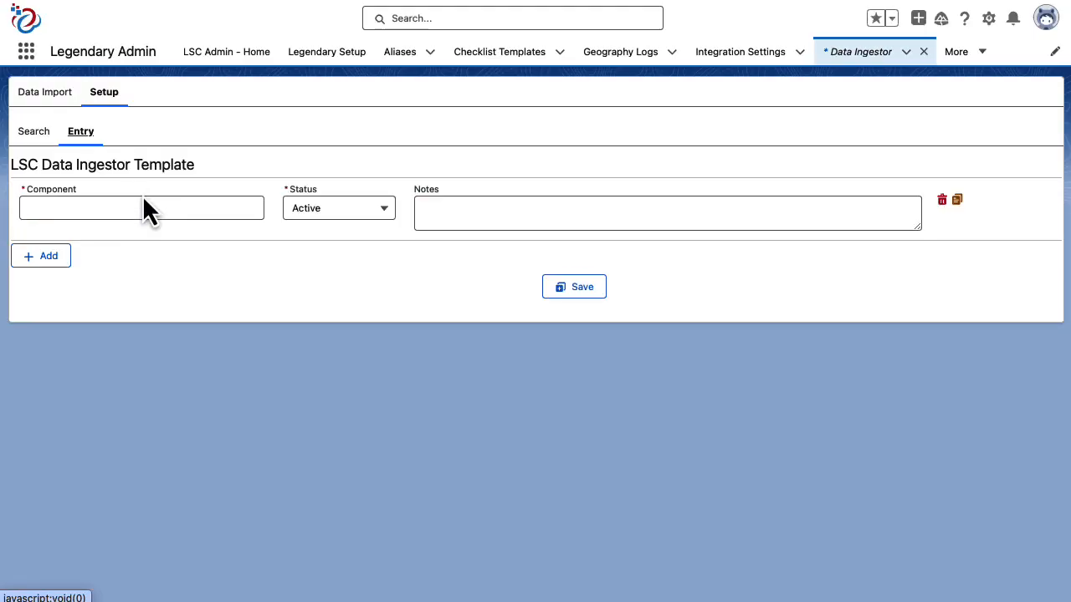
click(136, 209)
text(Contacts)
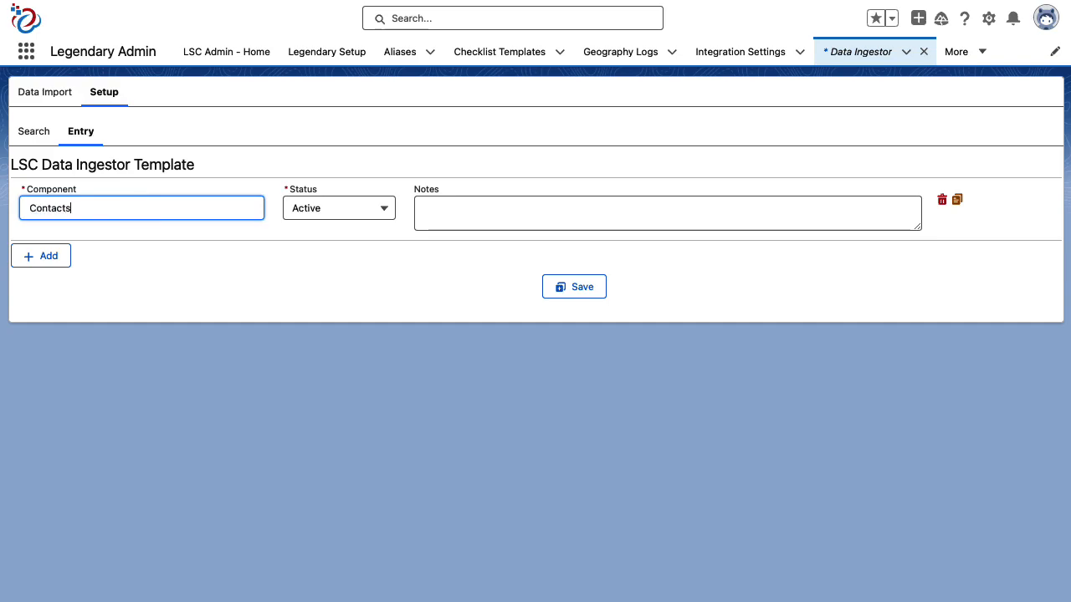
text( Standard V2)
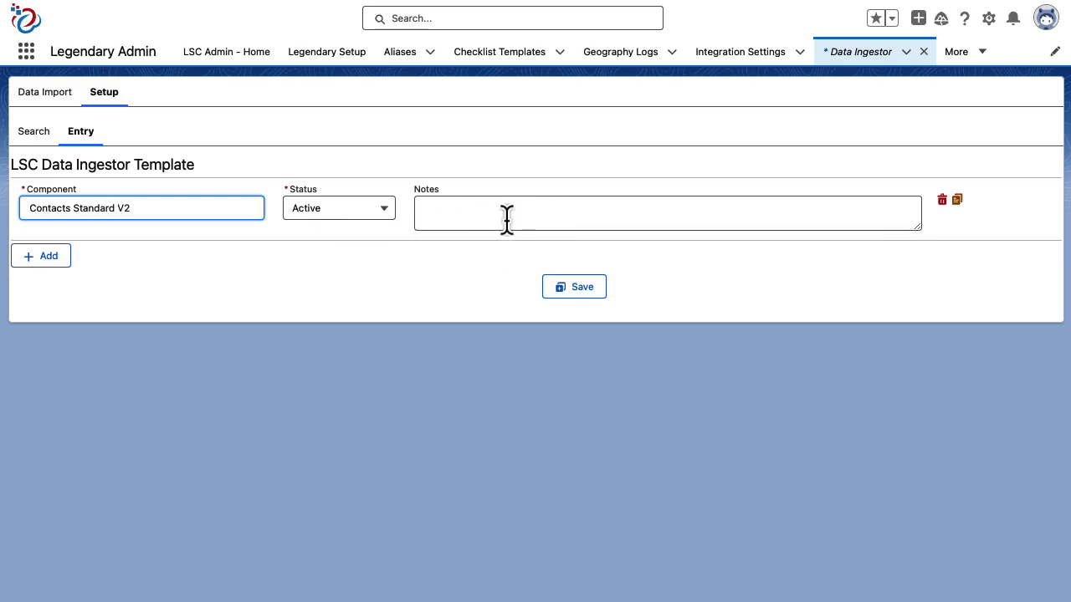
click(580, 289)
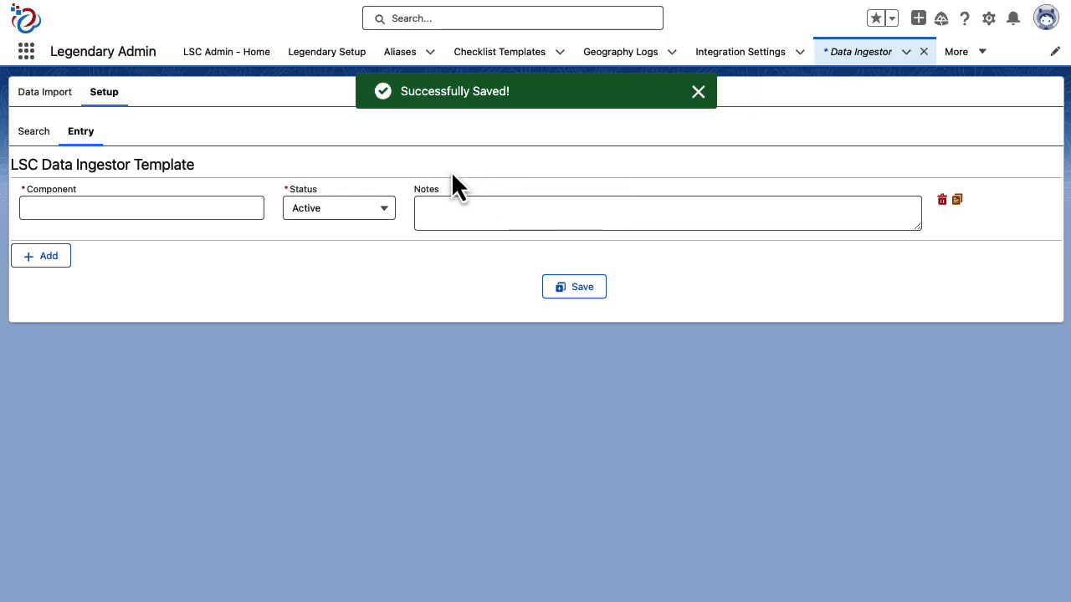
click(37, 137)
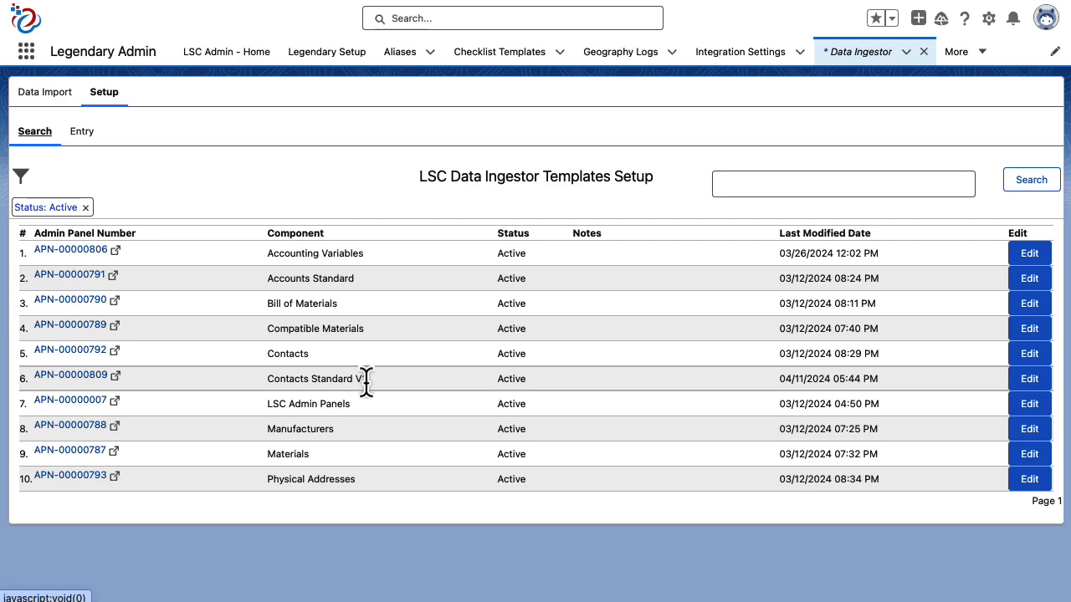
Step: Look up the org's permission sets in Salesforce Setup and find the LSC Data Ingestor Admin and User sets
click(988, 18)
click(965, 77)
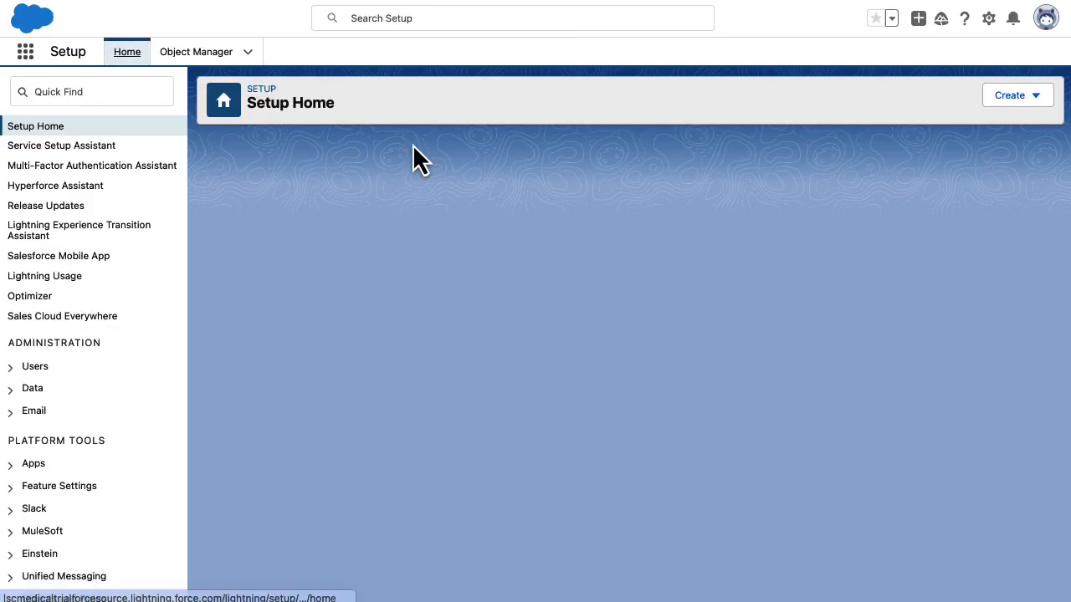
click(109, 92)
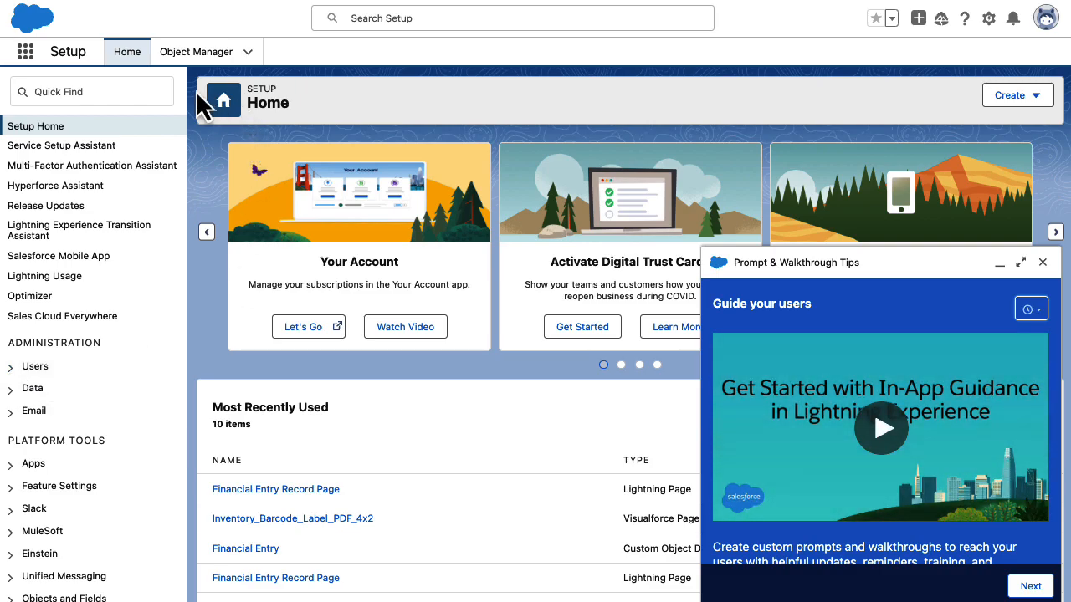
click(159, 92)
text(permission)
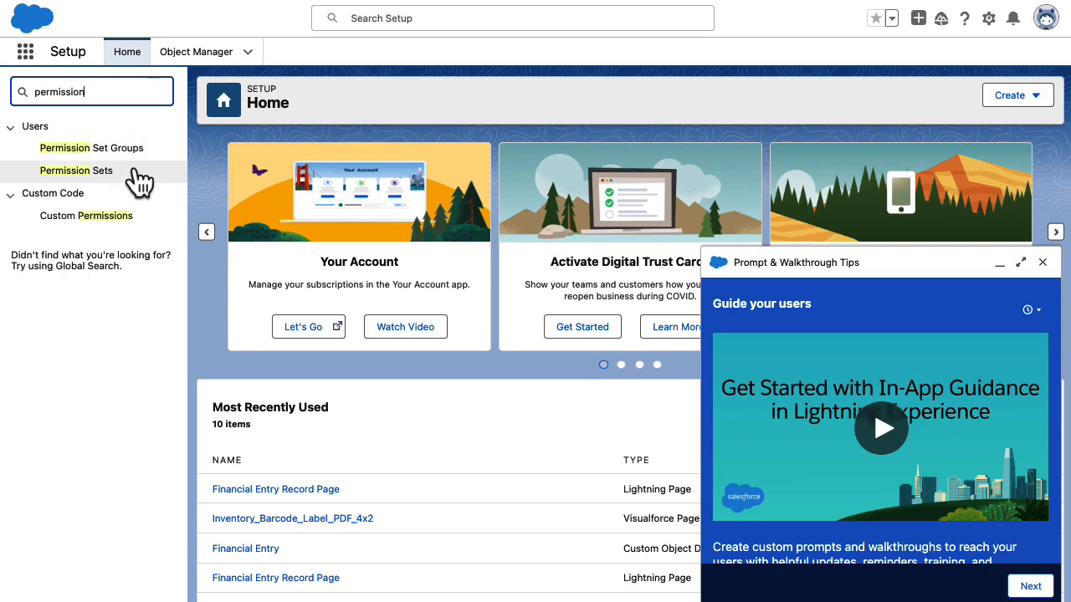
click(102, 174)
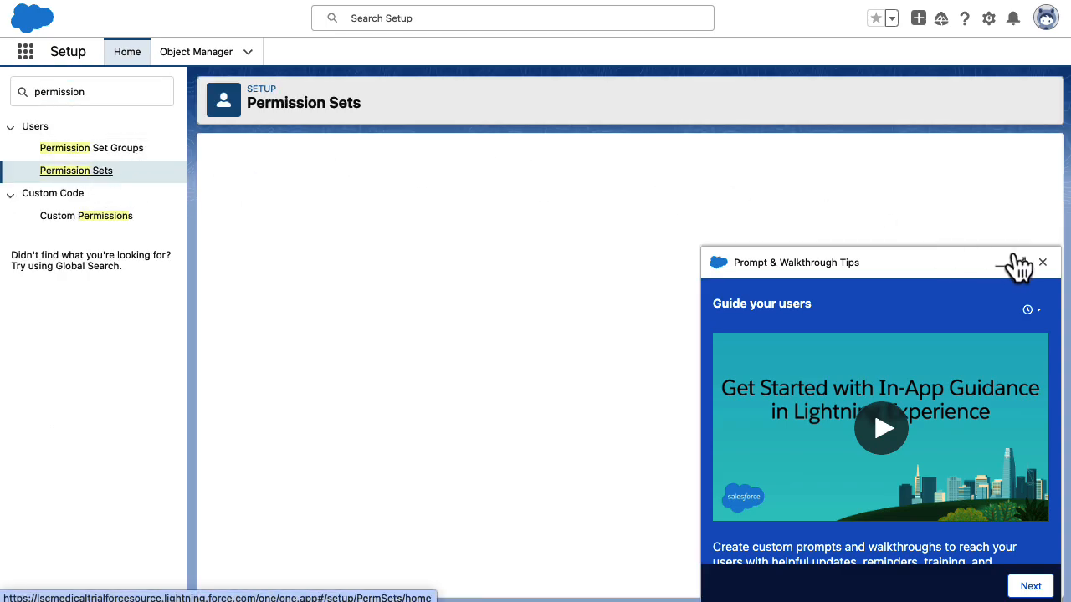
click(1042, 263)
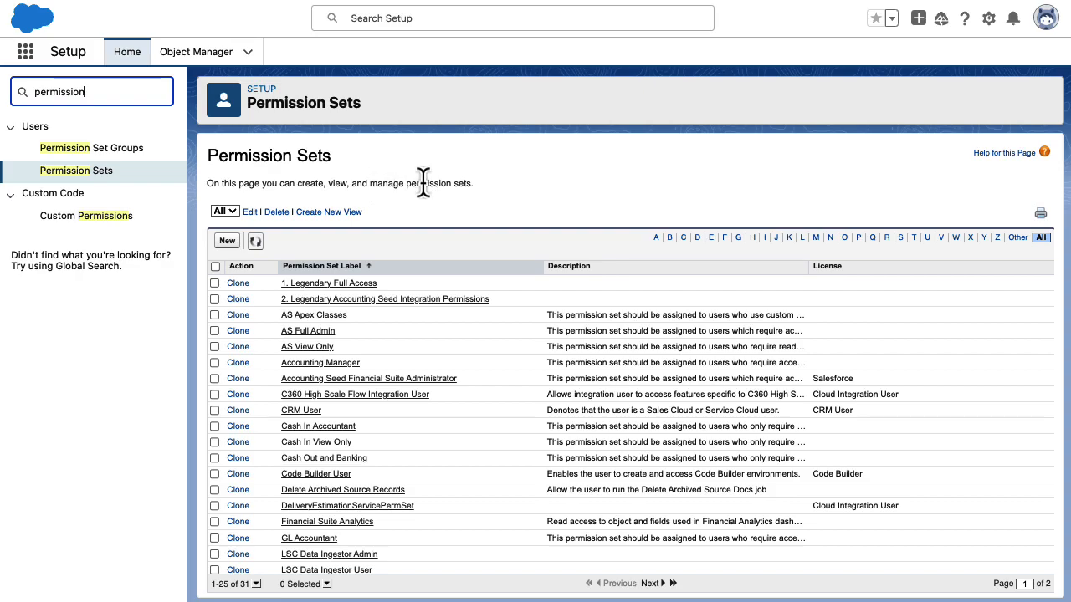
scroll(477, 339, down, 2)
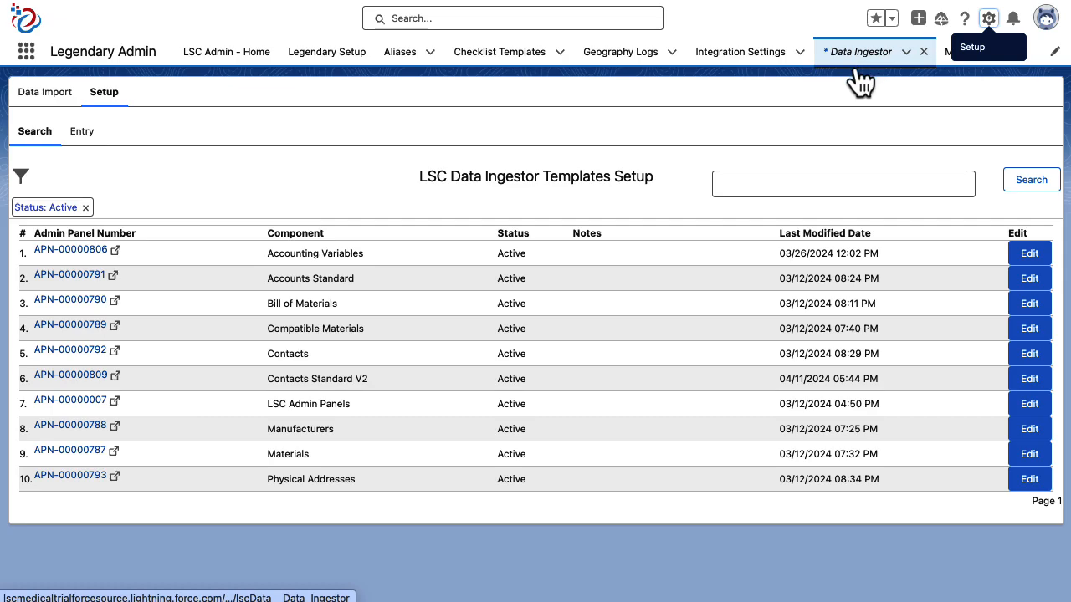
Step: Check the Data Import template list, and open the Contacts Standard V2 template for editing from the template setup list
click(43, 97)
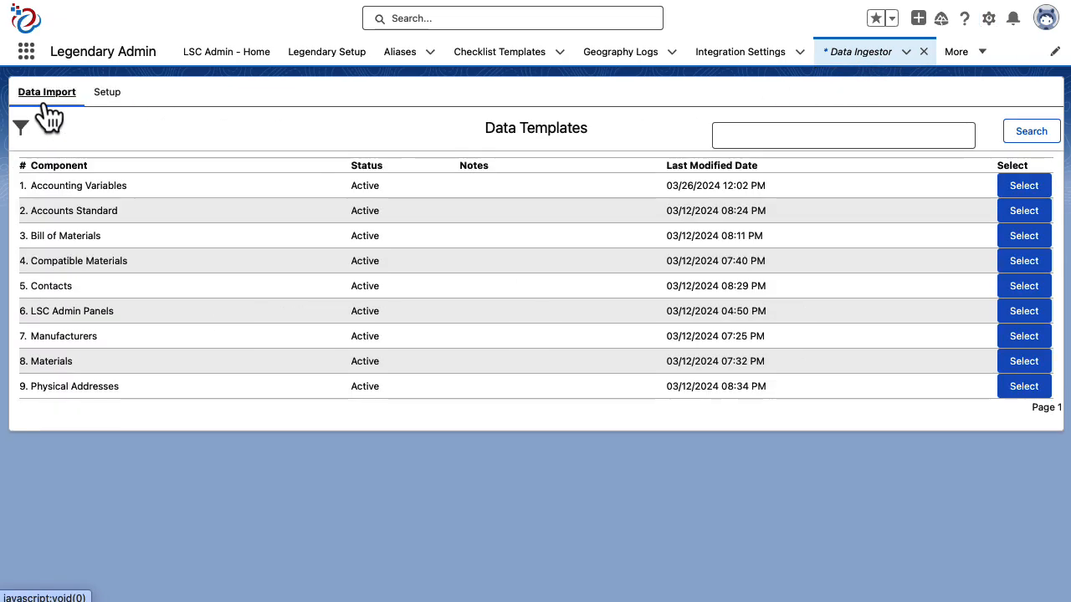
click(107, 94)
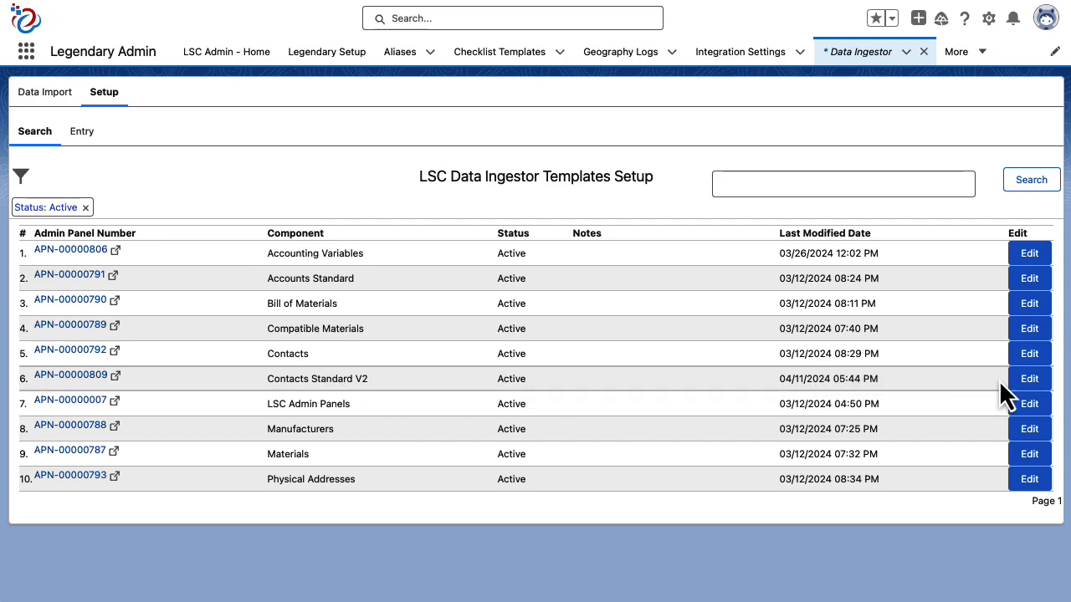
click(1027, 397)
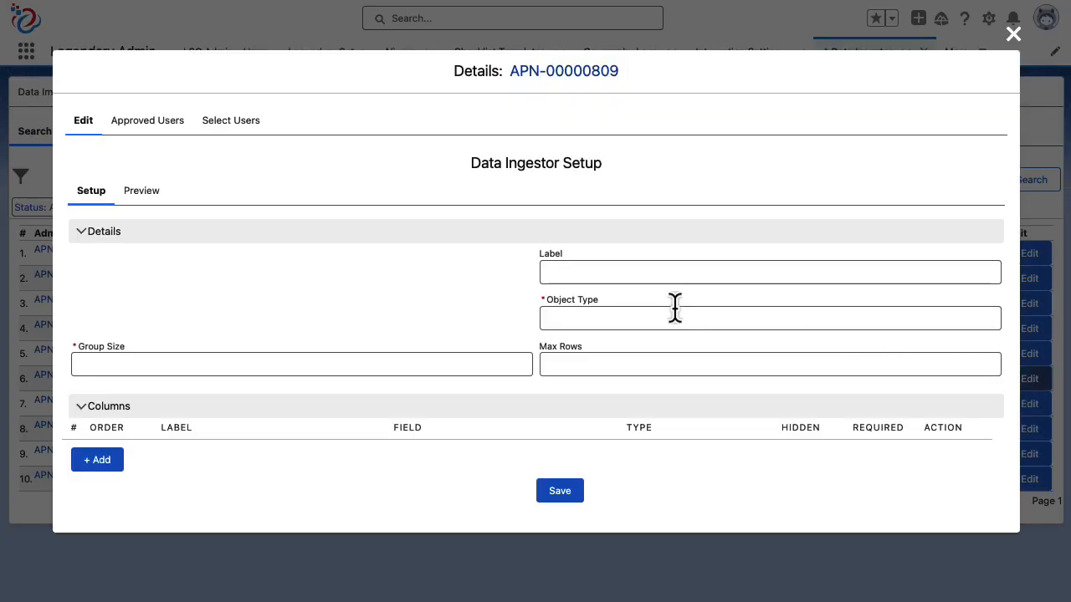
Step: Set the template's label to "Contact Standard" and its object type to "Contact"
scroll(289, 179, down, 1)
click(669, 236)
text(Contact)
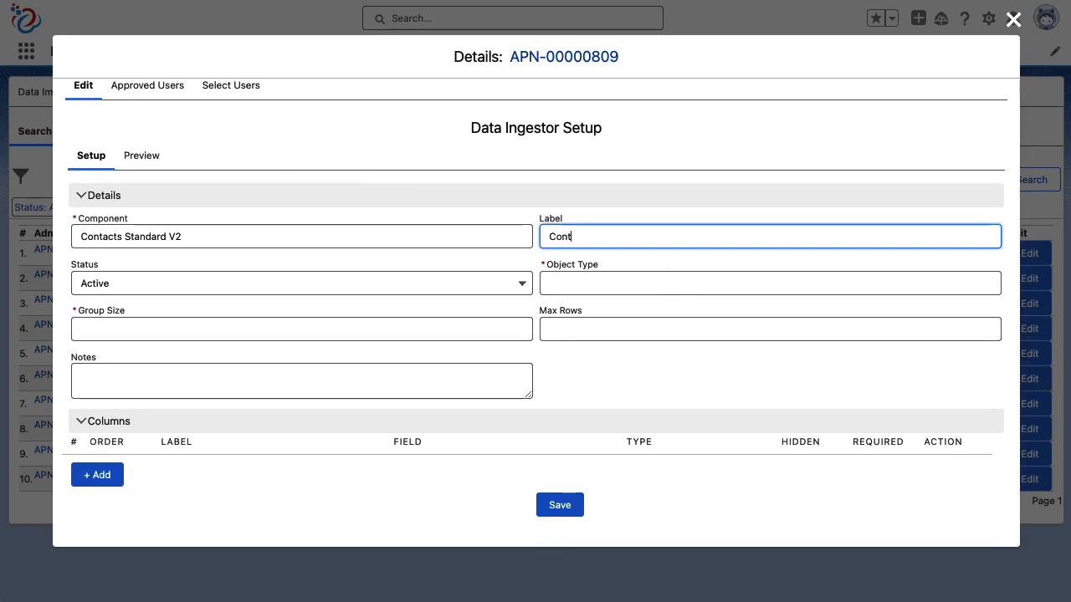
text( Standard)
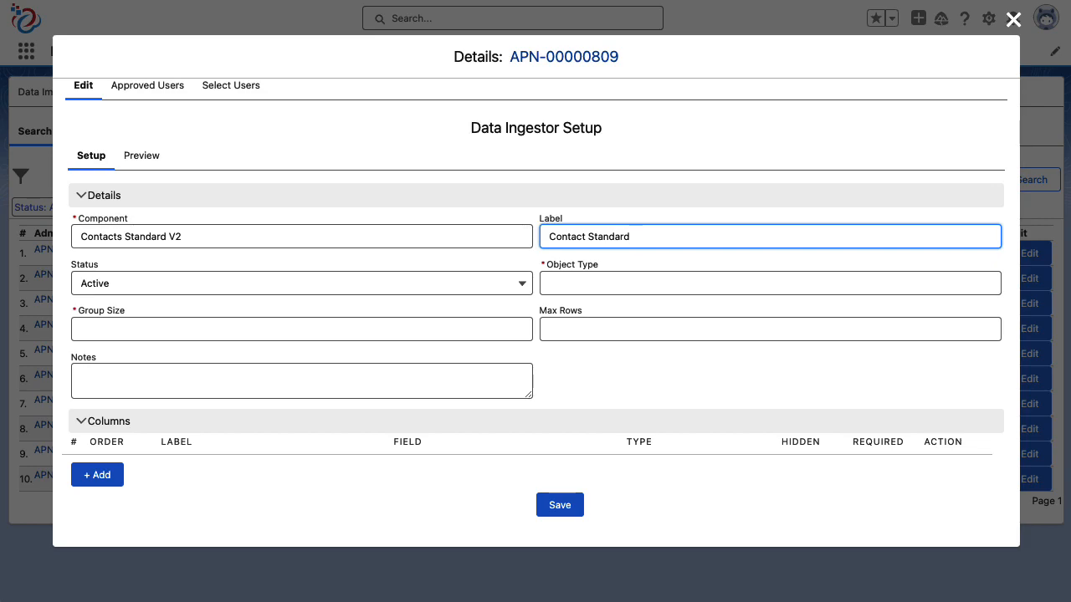
key(Tab)
key(Tab)
text(Contat)
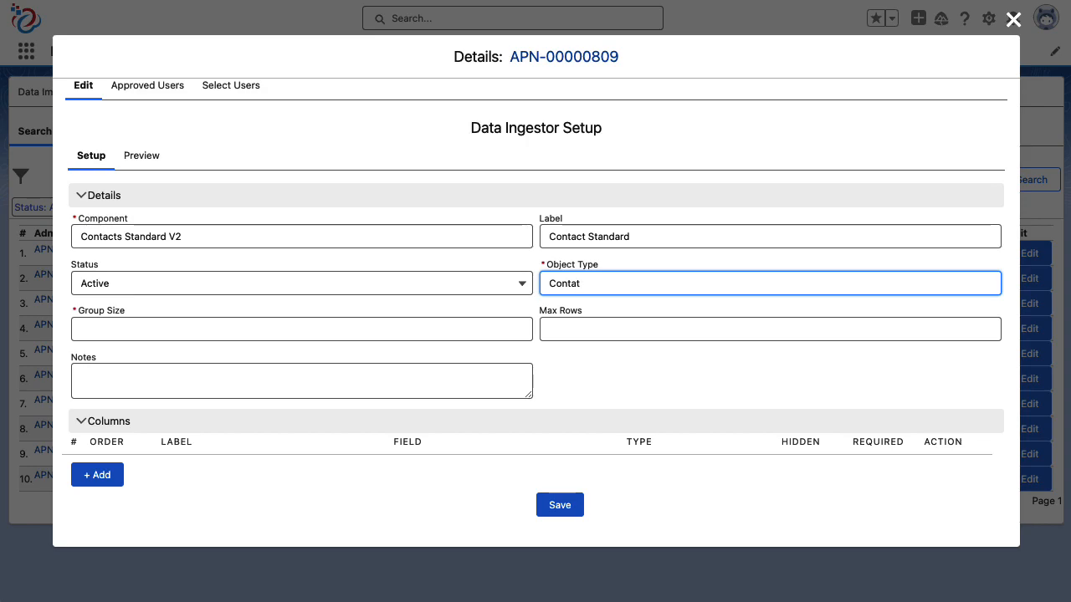
click(576, 285)
text(c)
Step: Set the template's group size to 5 and its maximum rows to 200
click(412, 328)
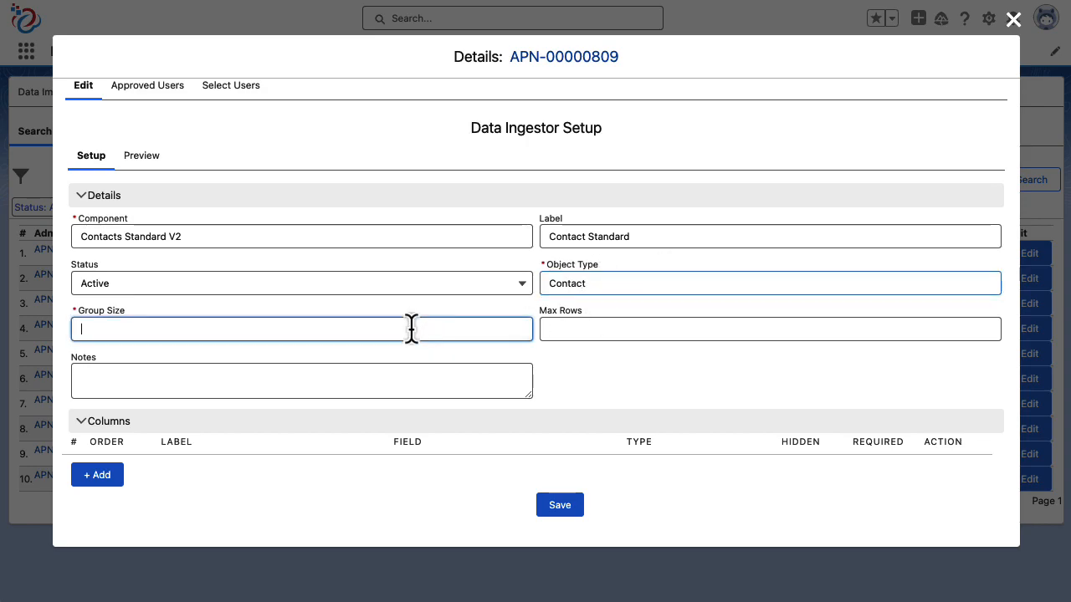
text(5)
key(Tab)
text(200)
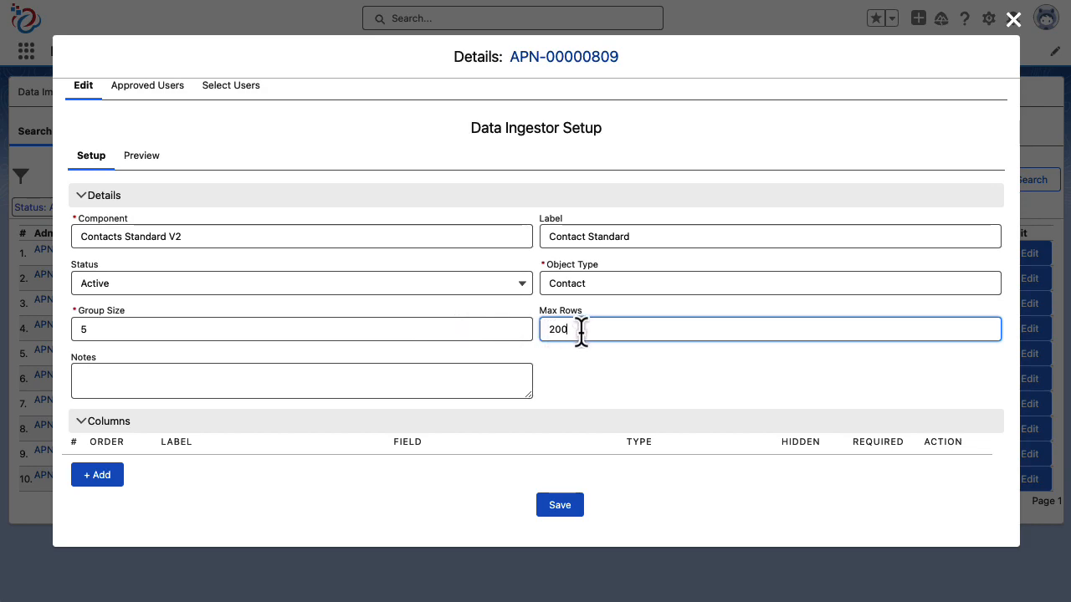
click(504, 330)
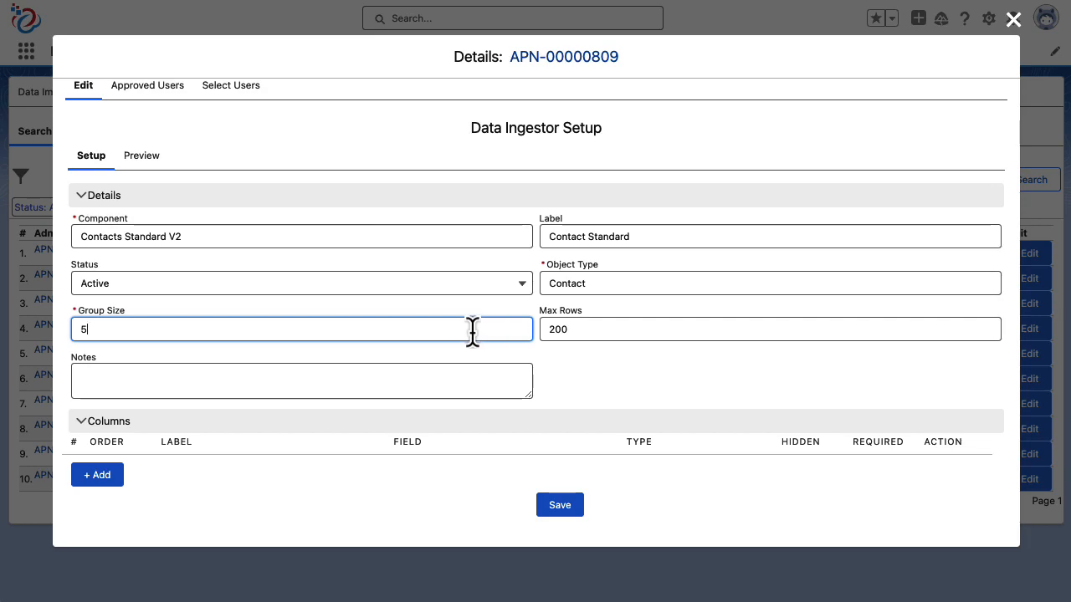
Step: Add a first column labelled "Update Id" with field "Id" and type Reference
click(97, 475)
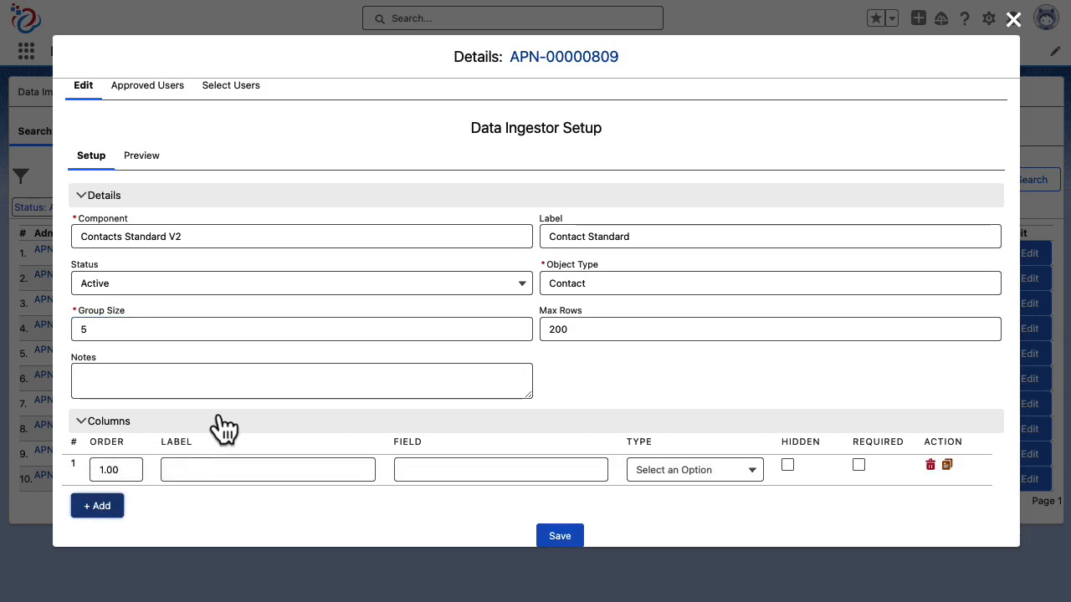
scroll(219, 427, down, 1)
click(241, 440)
text(F)
key(BackSpace)
text(Contac)
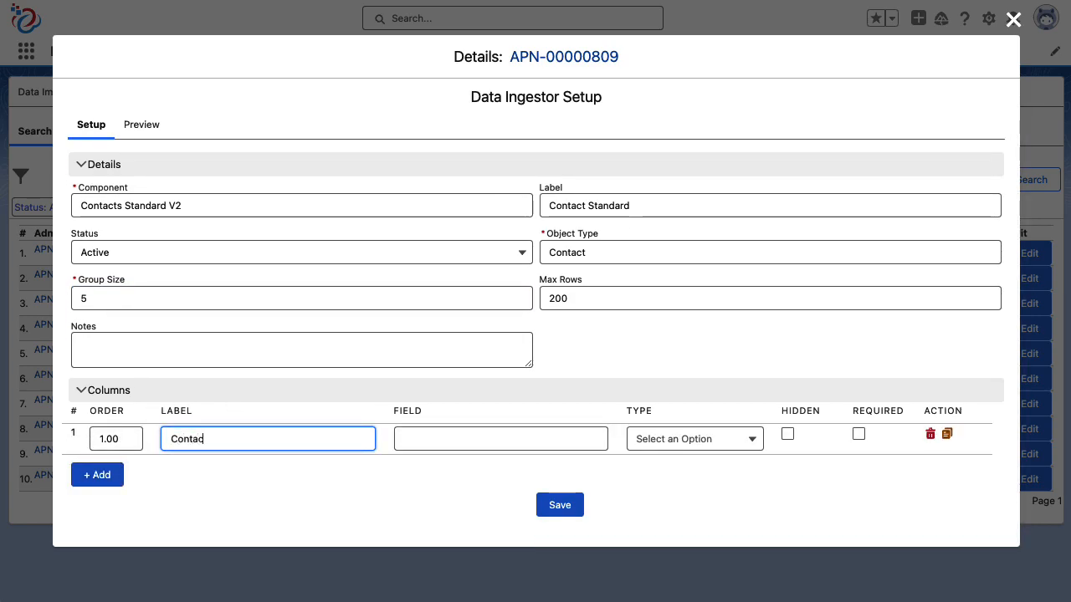
key(BackSpace)
key(BackSpace)
key(BackSpace)
key(BackSpace)
key(BackSpace)
key(BackSpace)
text(Update Id)
key(Tab)
text(Id)
key(Tab)
click(657, 442)
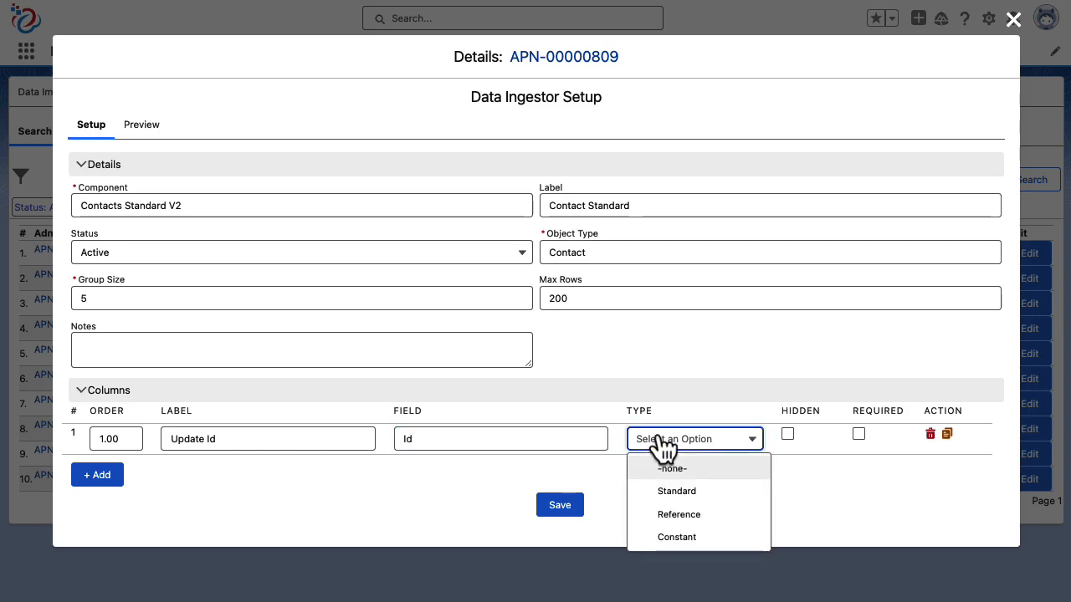
click(712, 516)
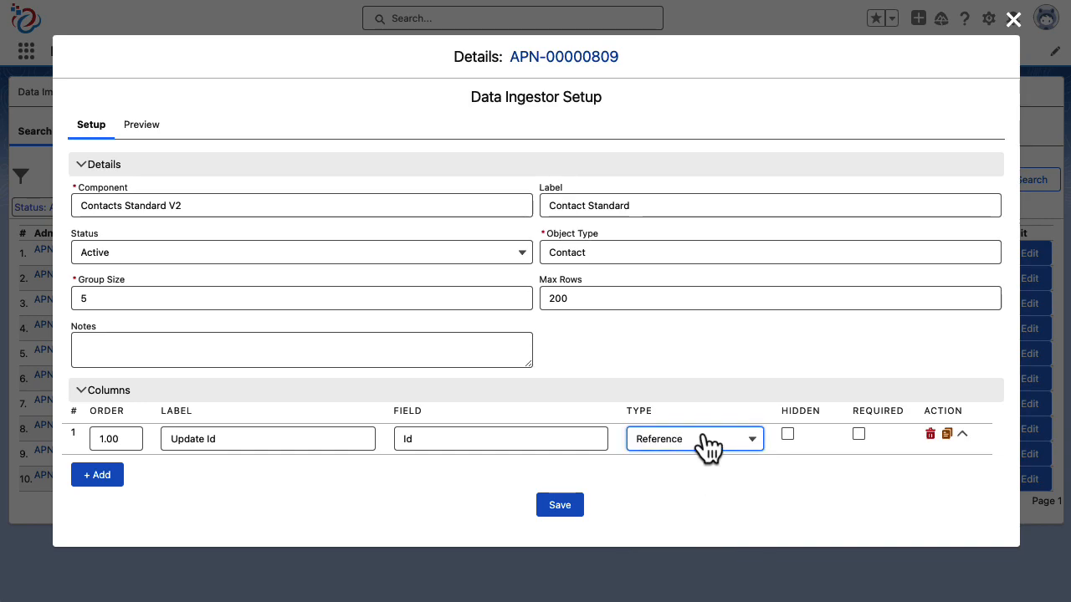
Step: Expand the Update Id column's reference details and set the reference match fields to "Id,Name"
click(962, 435)
scroll(478, 401, down, 2)
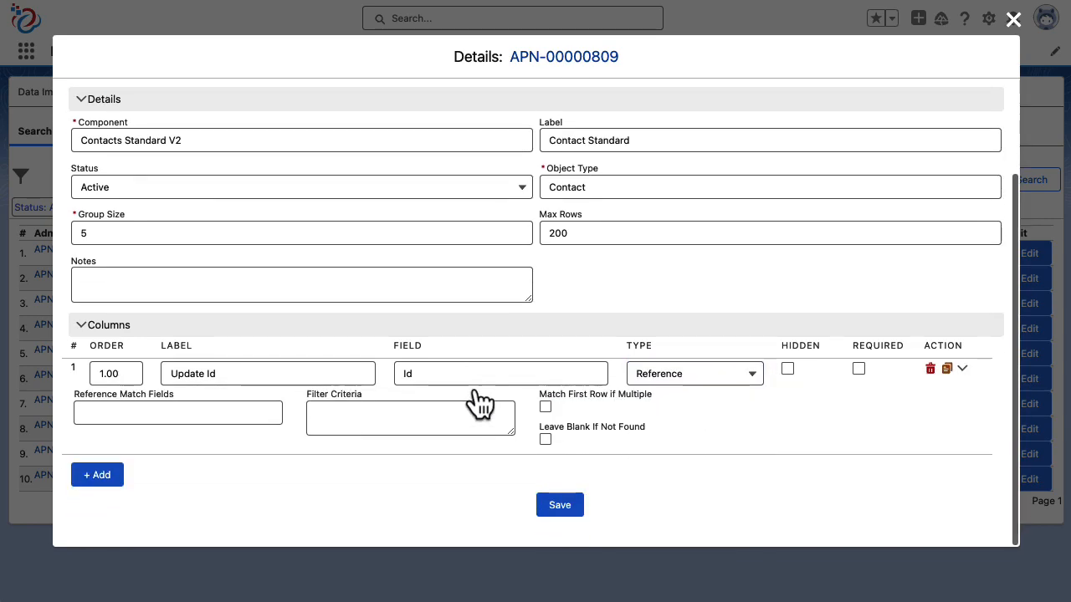
click(190, 415)
text(Id)
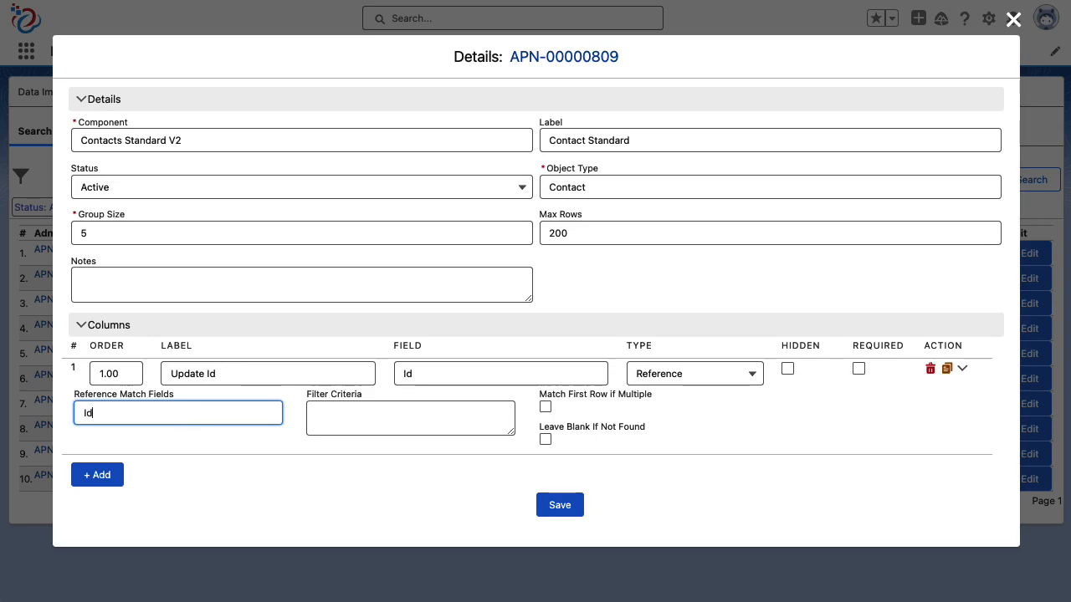
text(,Name)
Step: Enable Leave Blank If Not Found for the Update Id column, keeping Match First Row if Multiple off and Filter Criteria empty
click(471, 414)
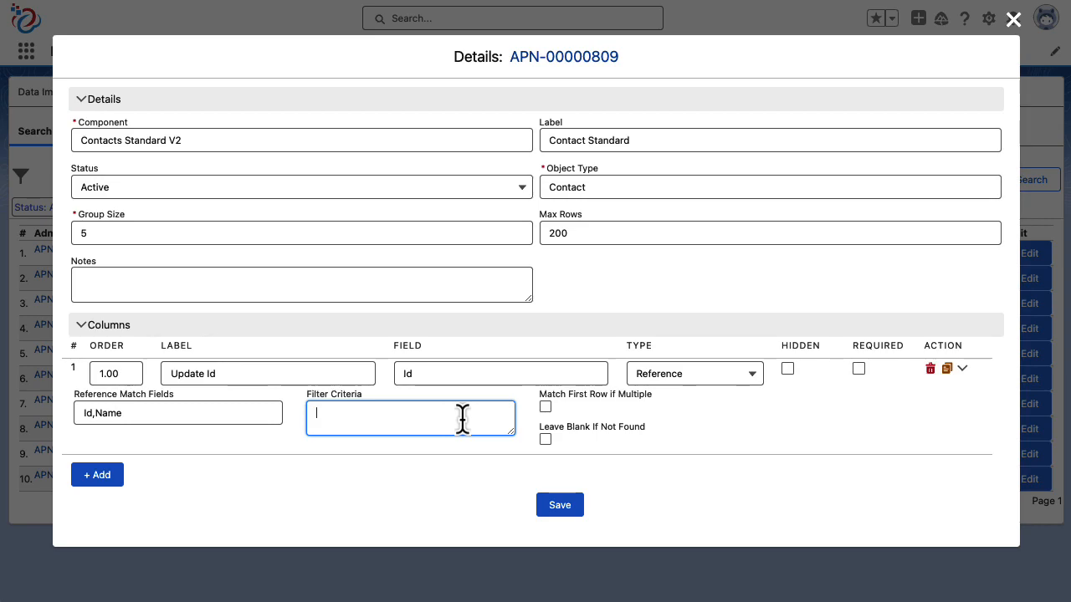
click(544, 408)
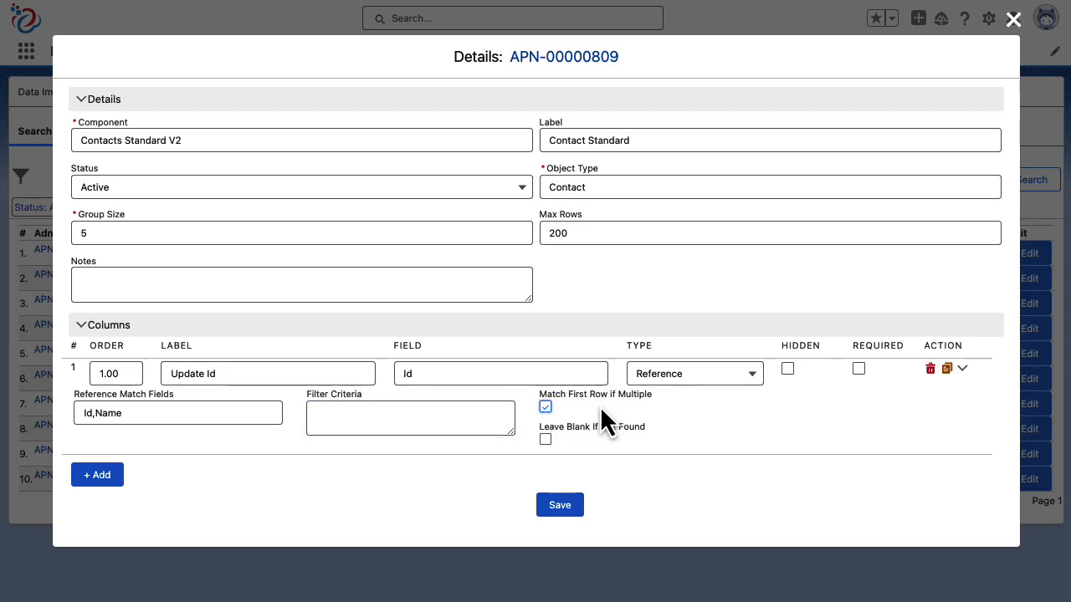
click(546, 441)
click(546, 409)
click(546, 440)
click(859, 369)
click(542, 442)
Step: Add a second column labelled "First Name" with field "FirstName" and type Standard, collapsing the Update Id details
click(100, 475)
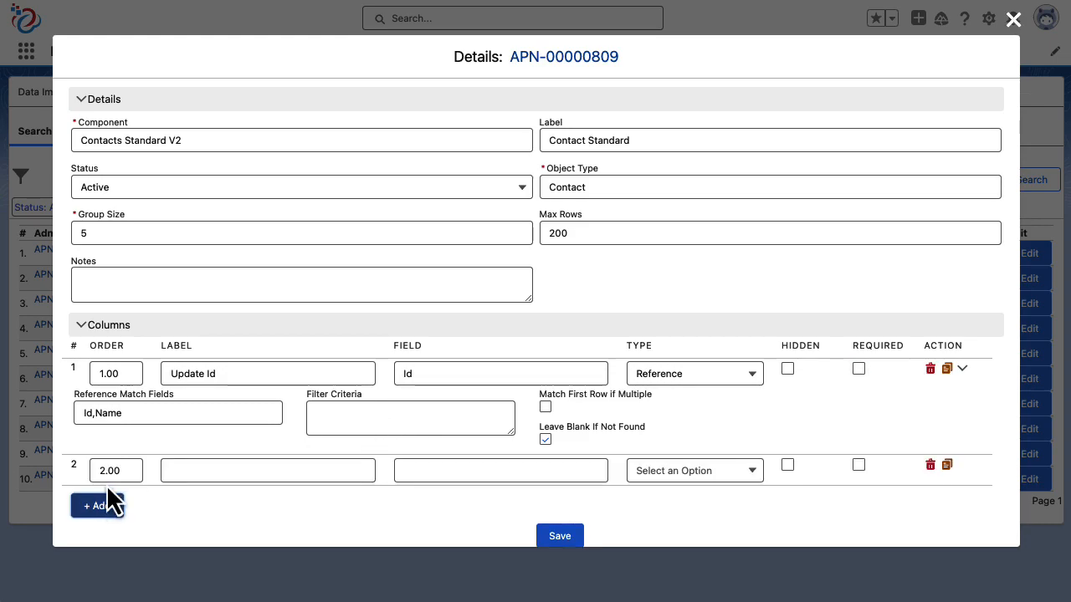
click(962, 369)
click(285, 443)
text(F)
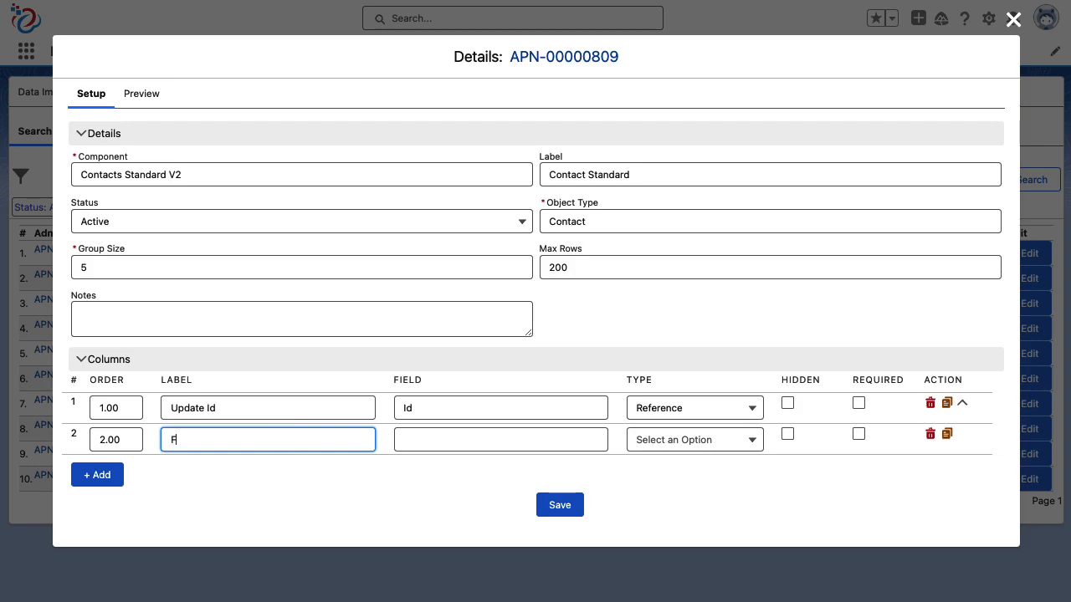
text(irst Name)
key(Tab)
text(FirstNam)
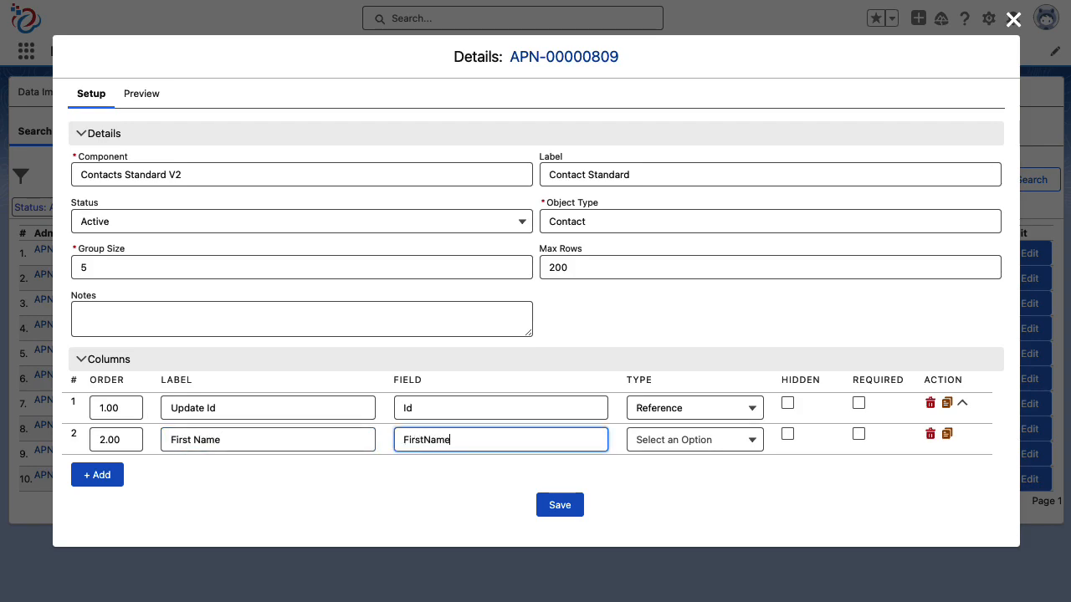
click(675, 440)
click(686, 492)
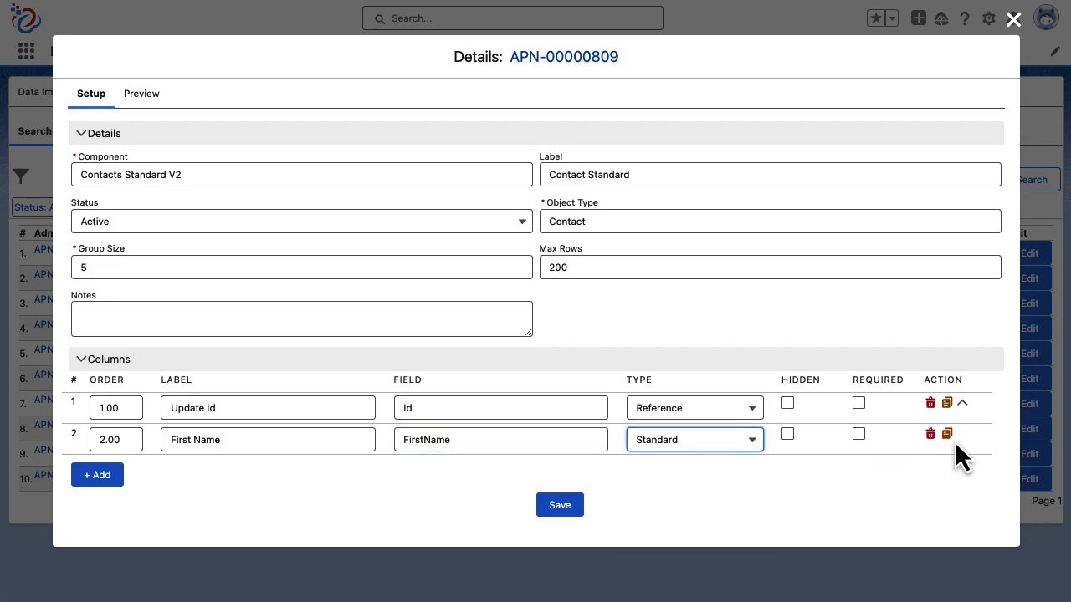
Step: Duplicate the First Name column and change the copy's label to "Last Name" and its field to "LastName"
click(947, 434)
double_click(182, 471)
text(Last)
key(Tab)
text(LastName)
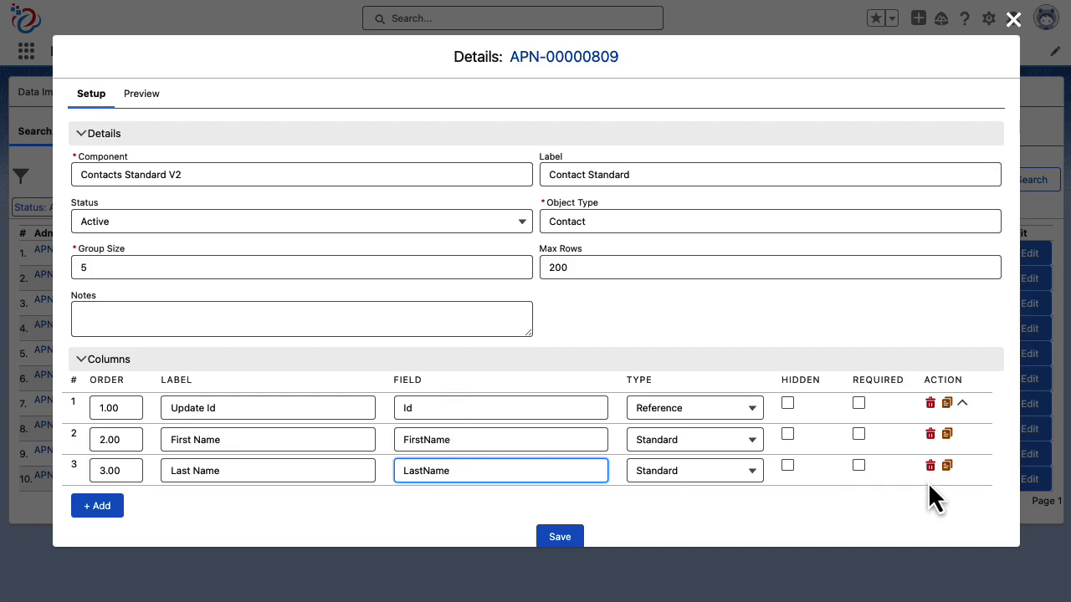
Step: Duplicate the Last Name column, mark Last Name as required, and give the copy label "Account", field "AccountId" and type Reference
click(947, 467)
click(859, 466)
triple_click(359, 502)
text(Account)
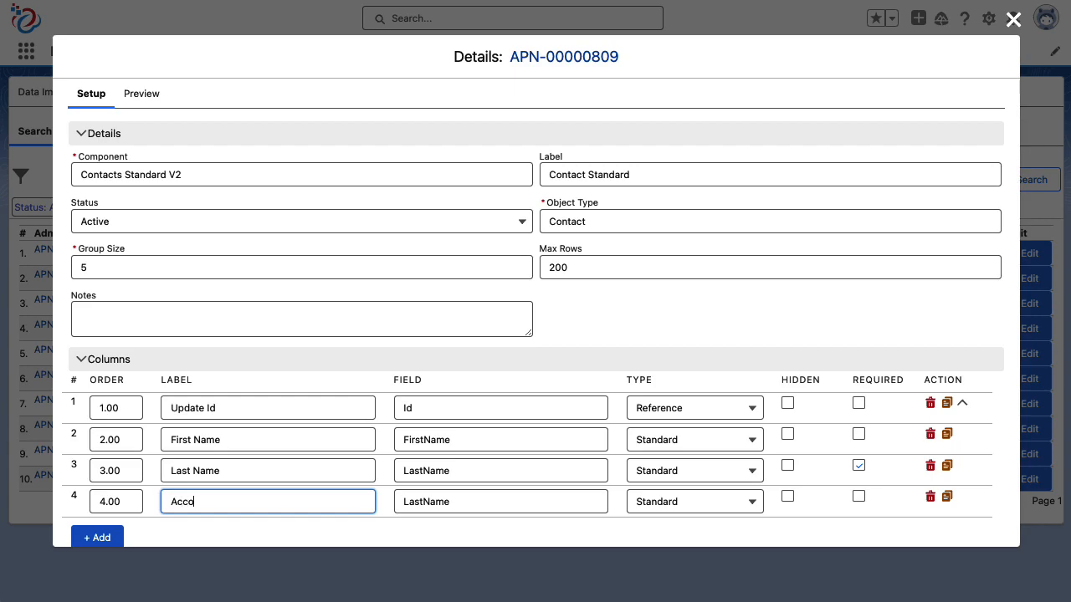
key(Tab)
text(AccountIdId)
key(Tab)
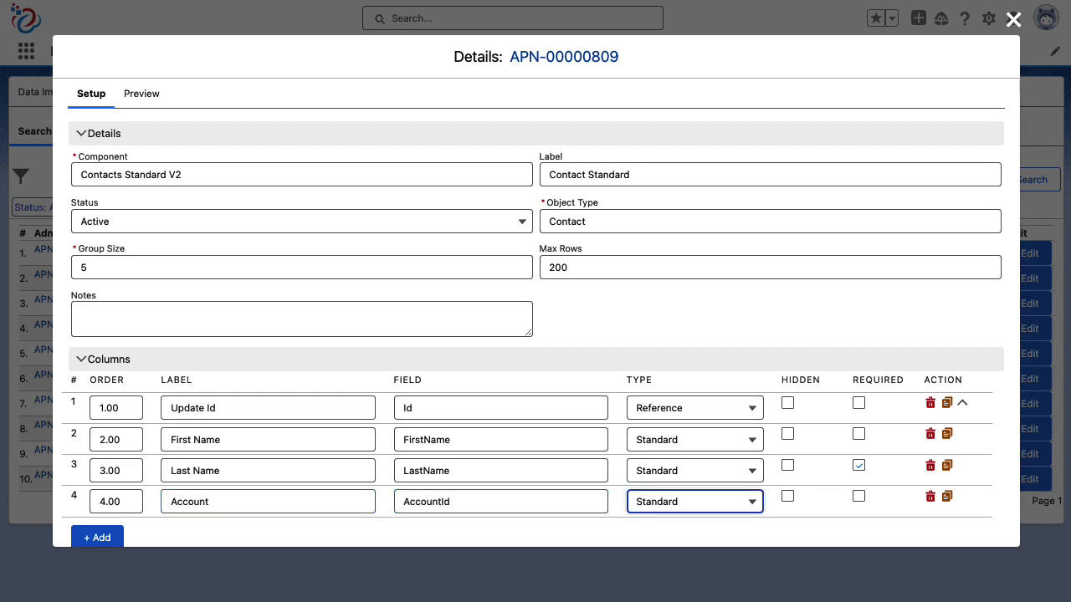
key(space)
click(677, 454)
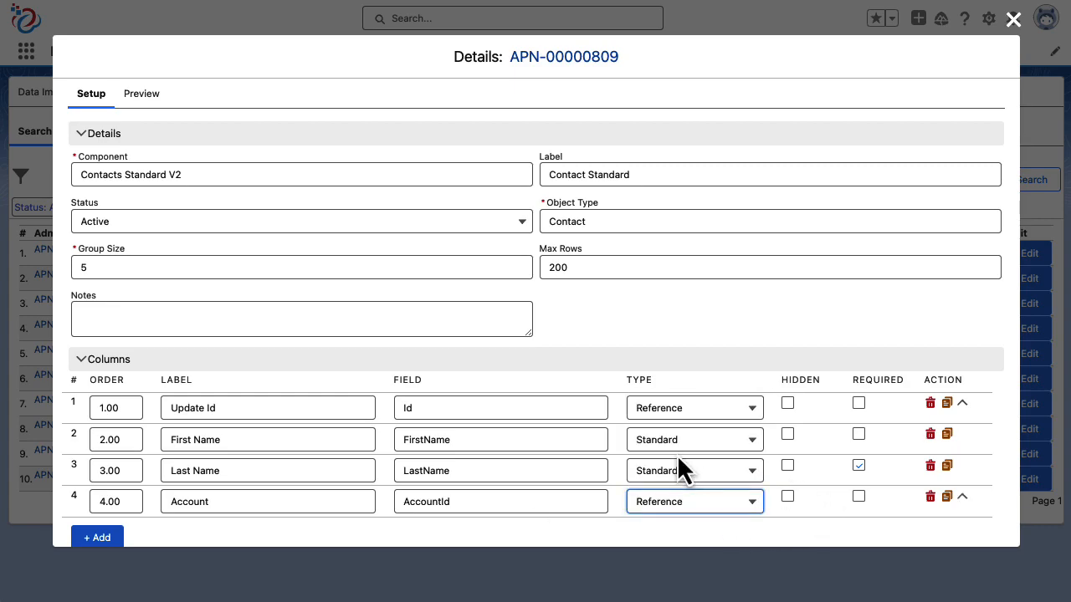
Step: Mark the Account column as required and set its reference match fields to "Id,Name", collapsing its details when done
click(962, 496)
scroll(753, 443, down, 3)
click(859, 368)
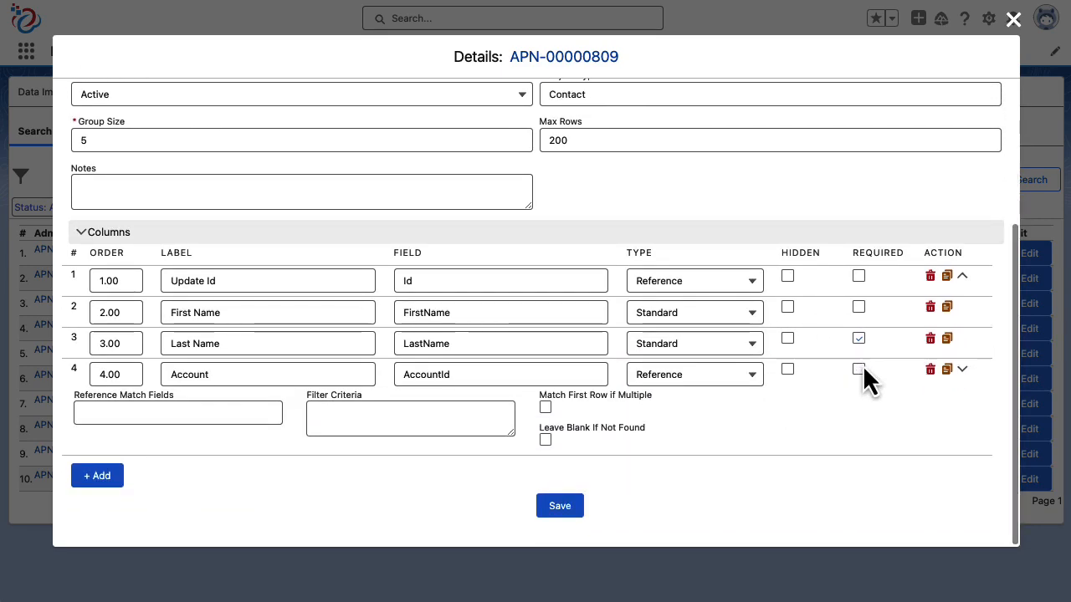
click(157, 406)
text(Id)
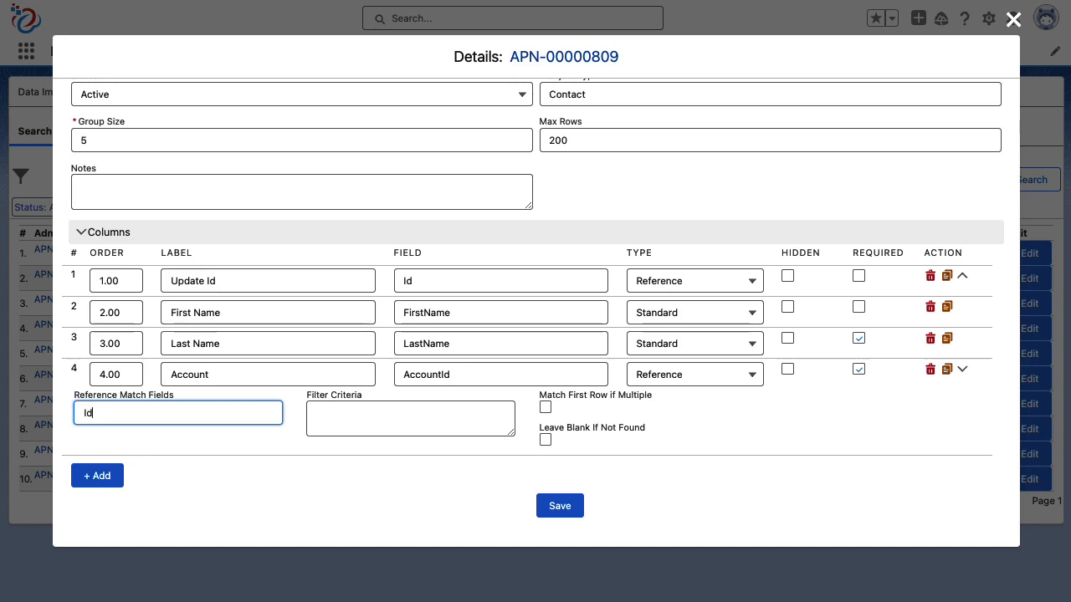
text(,Name)
click(962, 370)
Step: Add a fifth column labelled "Title" with field "Title" and type Standard
click(92, 475)
click(272, 475)
text(Title)
key(Tab)
text(Title)
click(693, 471)
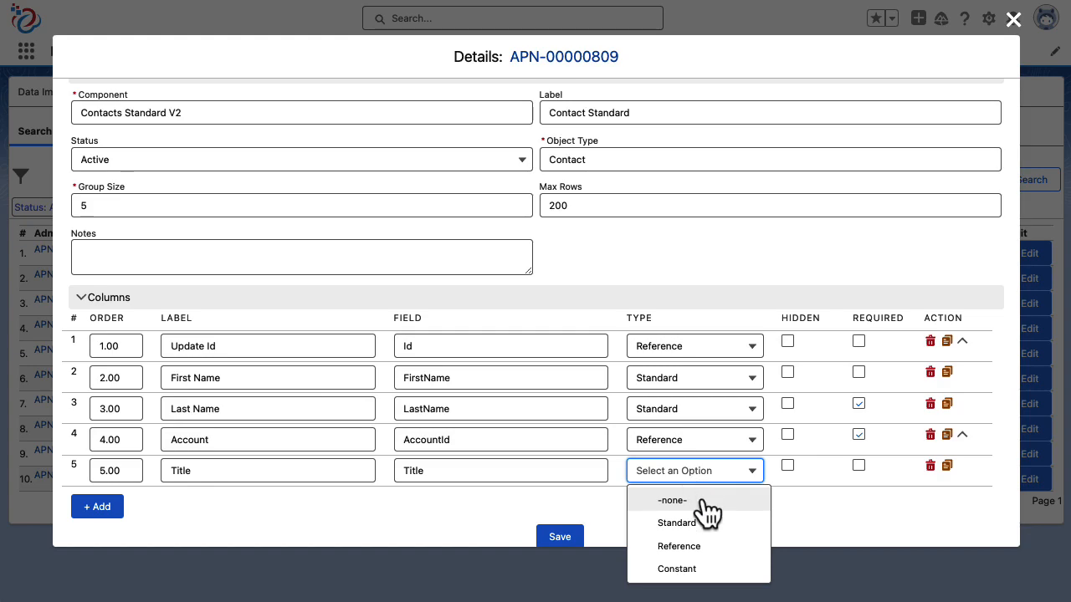
click(677, 523)
Step: Duplicate the Title column and change the copy's label and field to "Email"
click(946, 465)
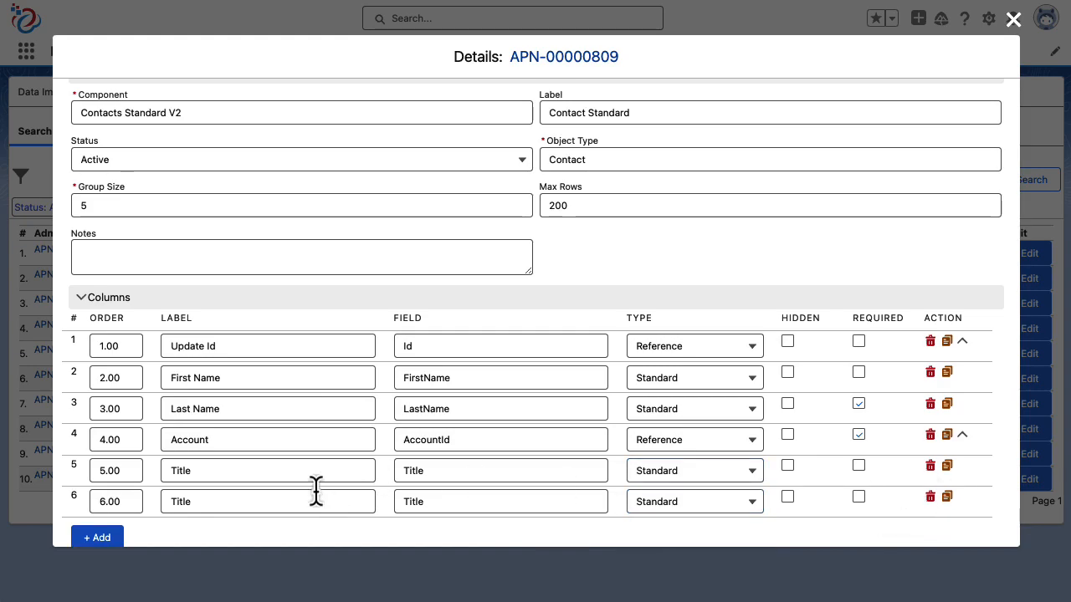
double_click(314, 495)
text(Email)
key(Tab)
text(Email)
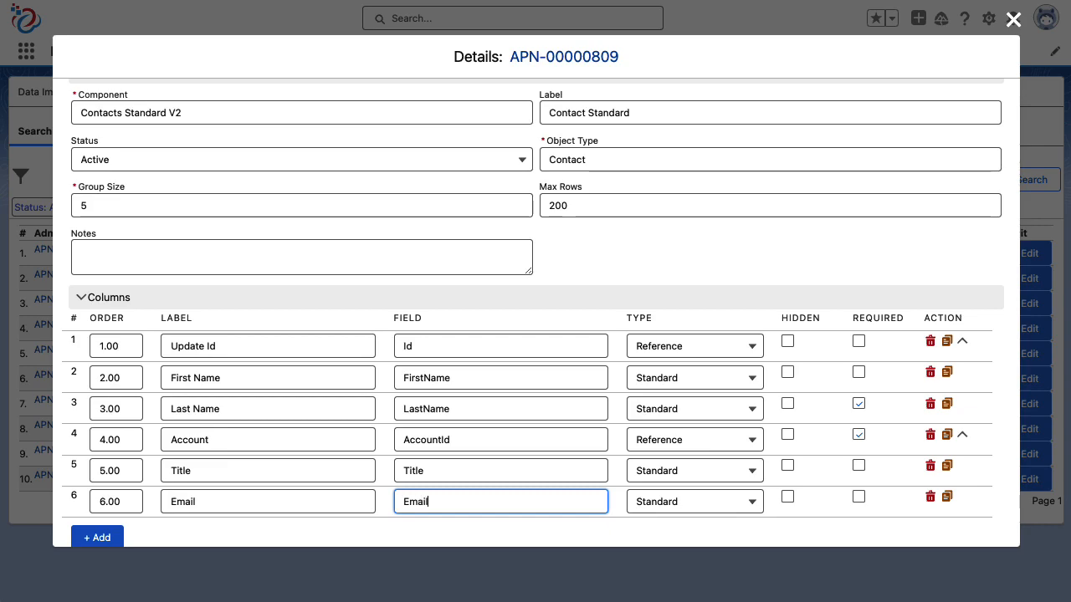
Step: Try the Constant type on the Email column with constant type Standard and an empty value, marking the column as hidden
click(703, 500)
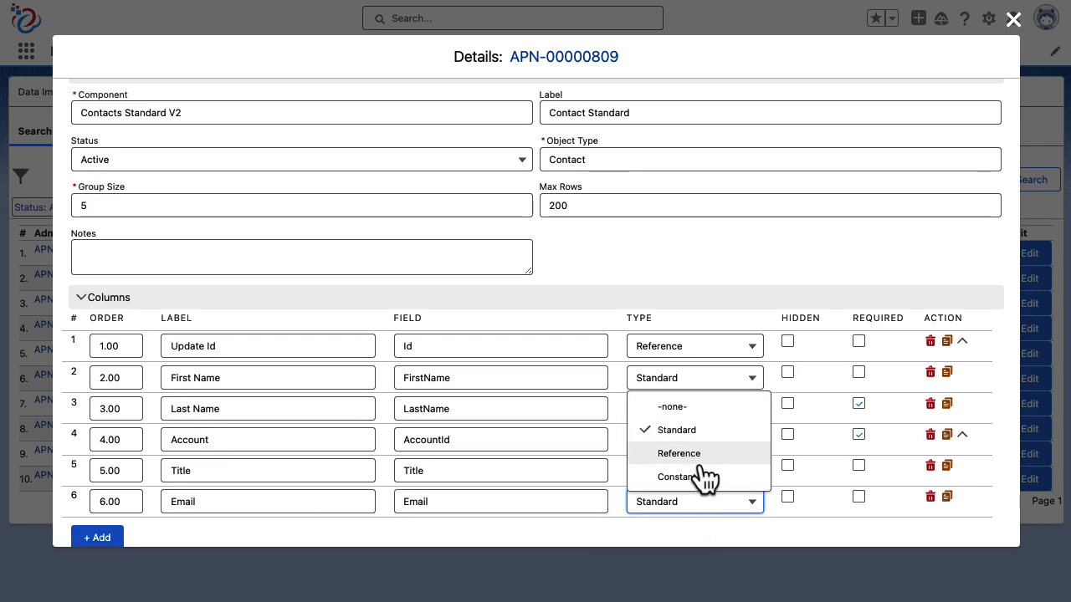
click(702, 479)
click(962, 499)
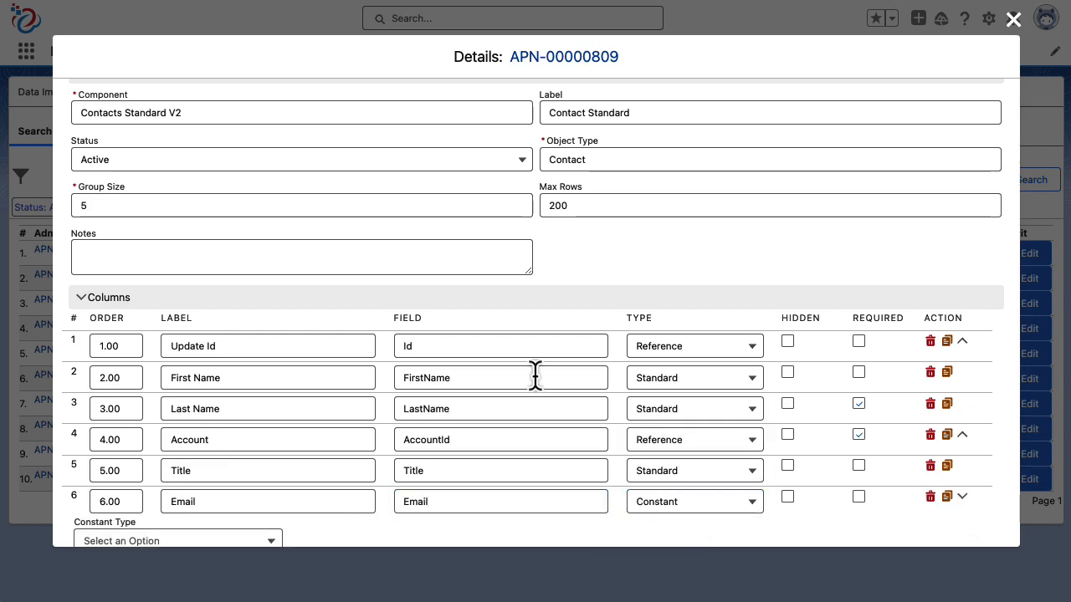
scroll(376, 393, down, 3)
click(198, 434)
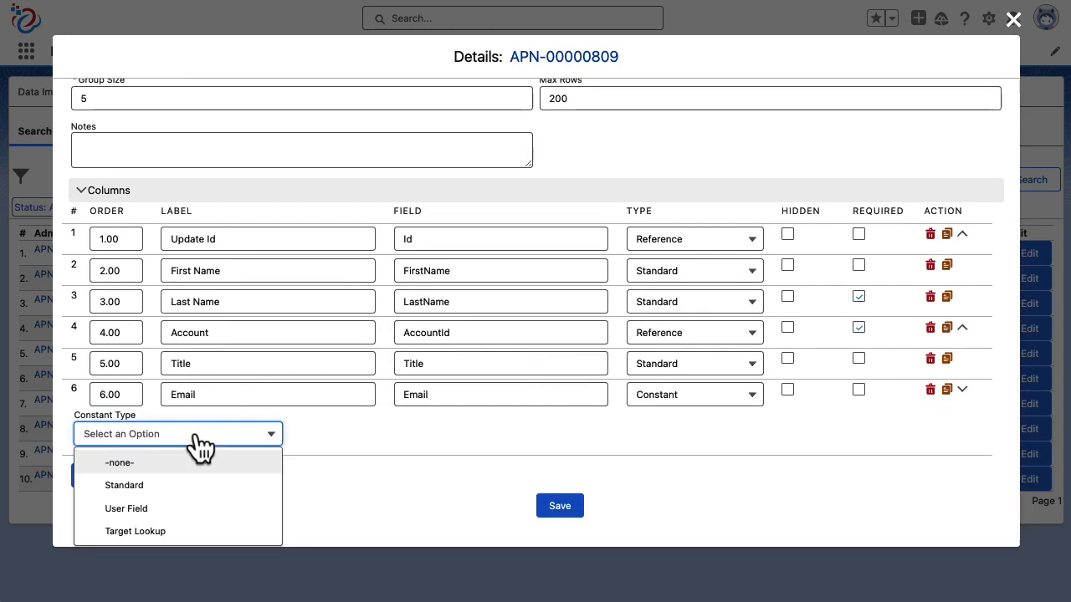
click(182, 487)
click(356, 433)
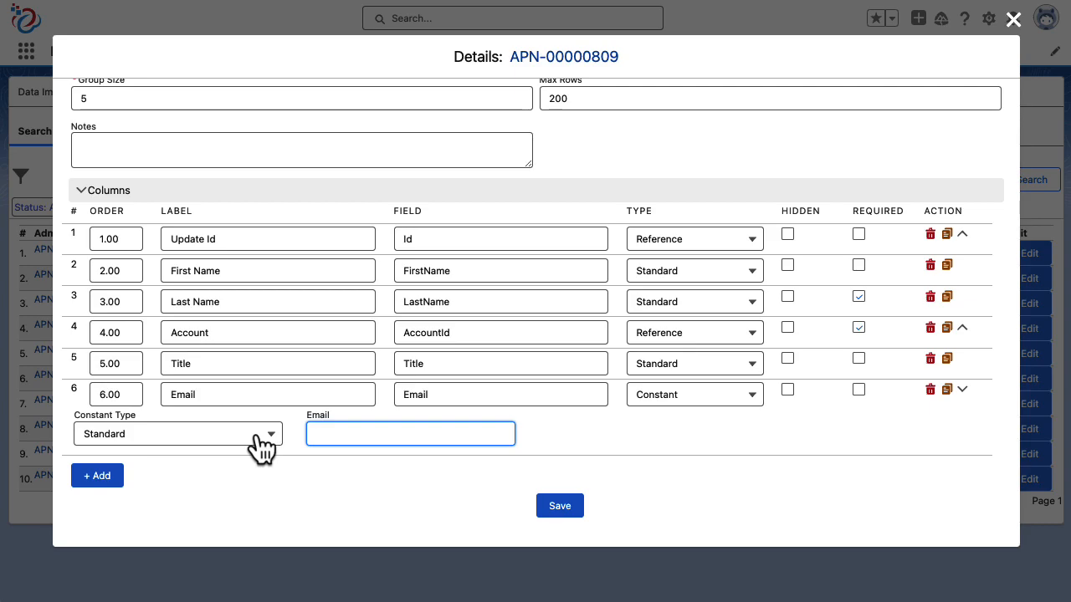
click(787, 390)
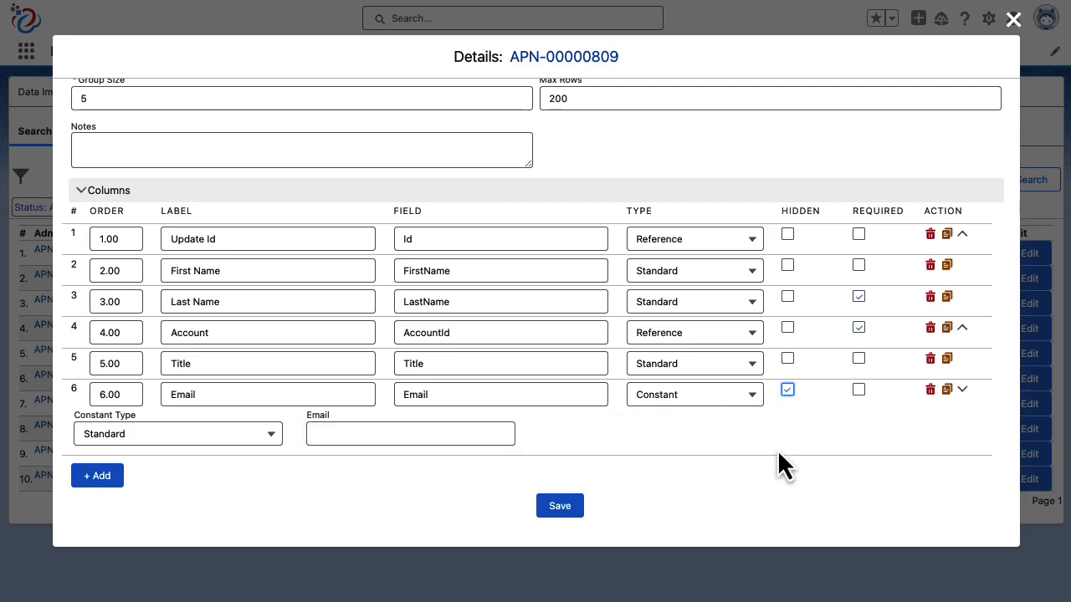
Step: Try User Field as the Email column's constant type, leaving the user field empty
click(212, 441)
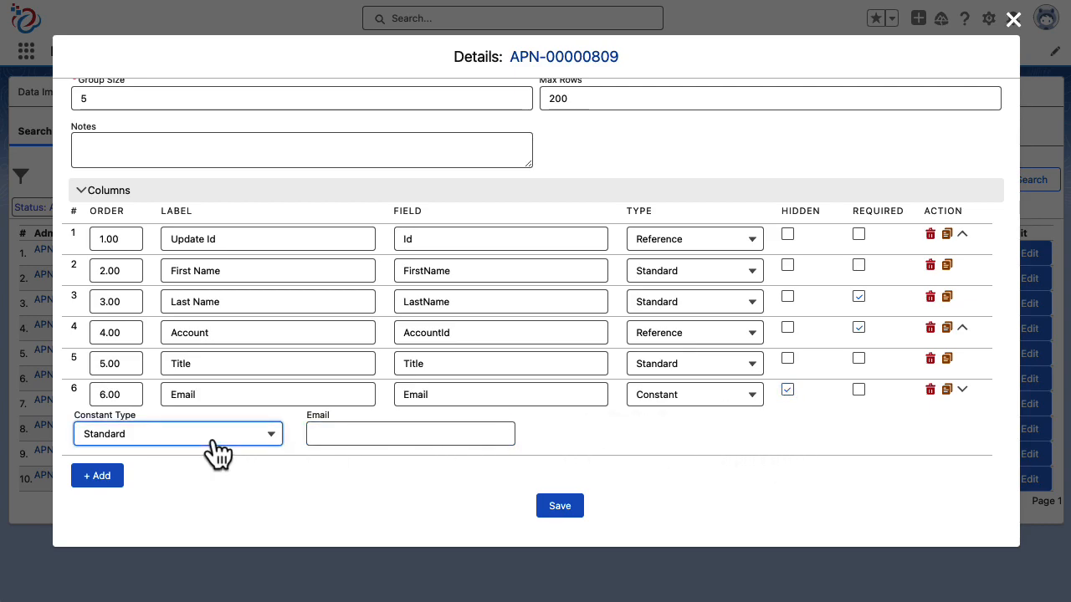
click(211, 441)
click(220, 510)
click(345, 435)
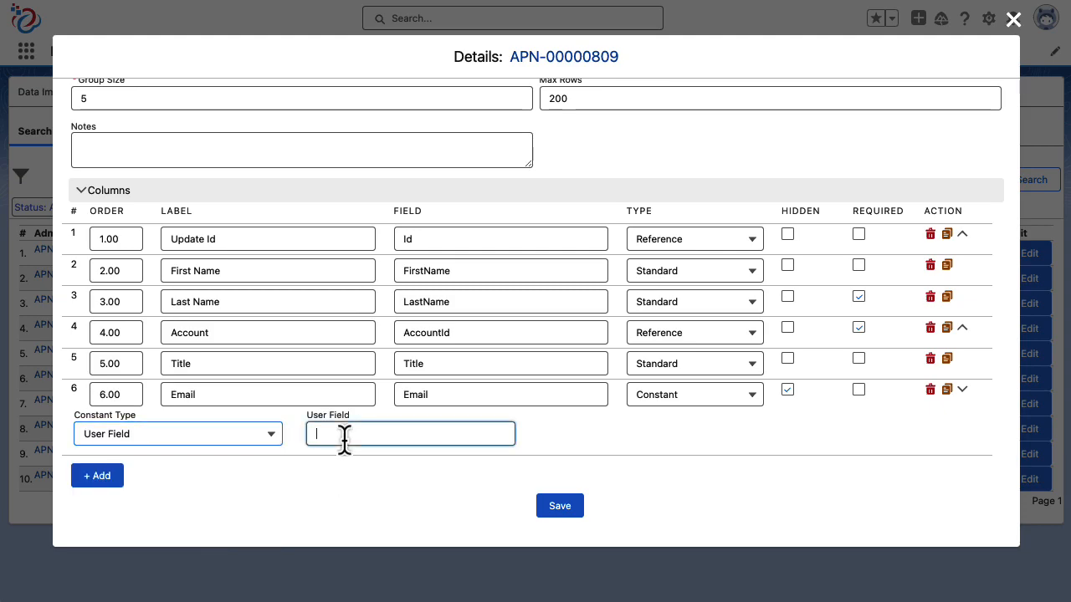
Step: Try a Target Lookup constant for Email with target object "LSC1__Material__c", target field "Id" and criteria "System_Type__c = 'Demo'"
click(259, 443)
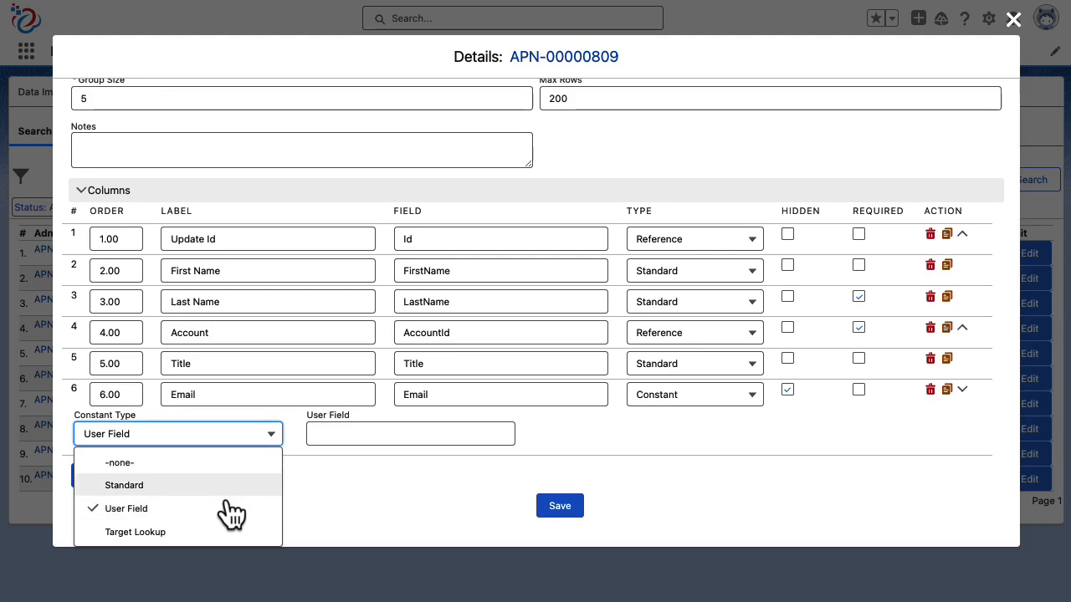
click(227, 530)
click(381, 435)
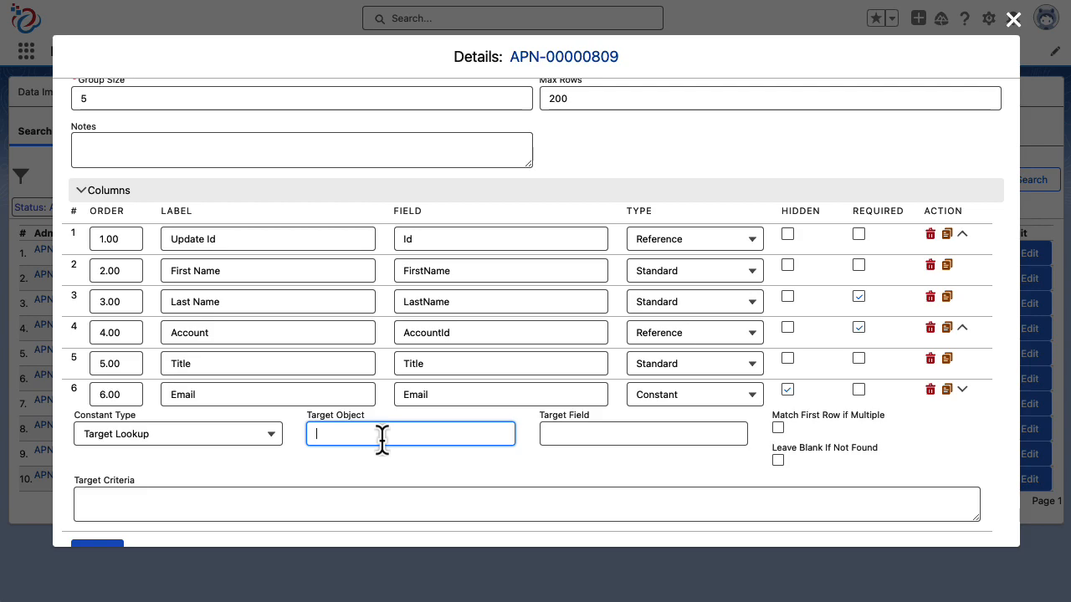
text(LSC1__Material__c)
key(Tab)
text(Id)
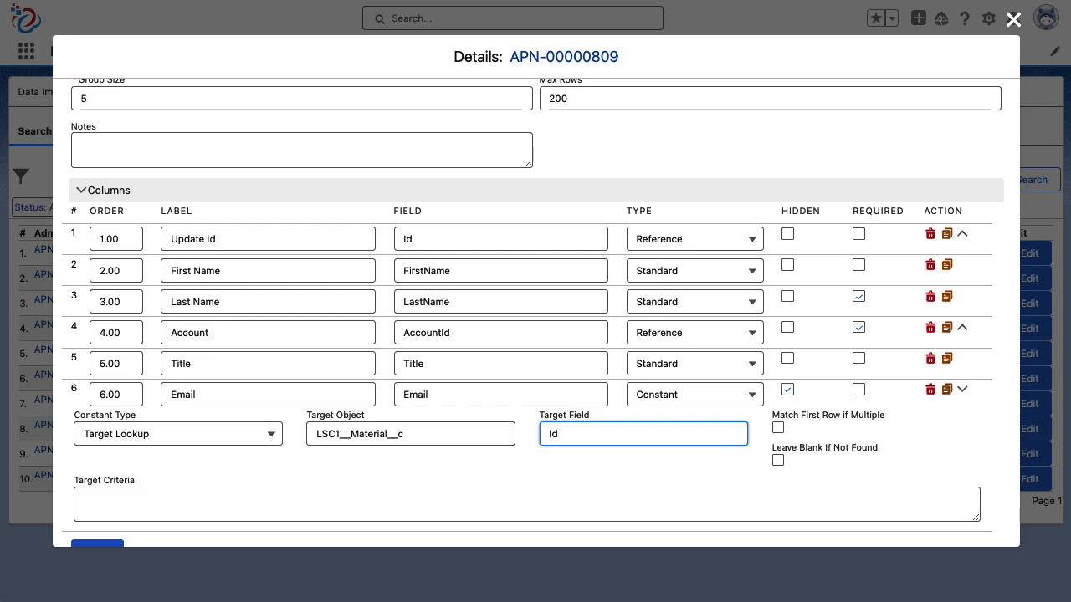
key(Tab)
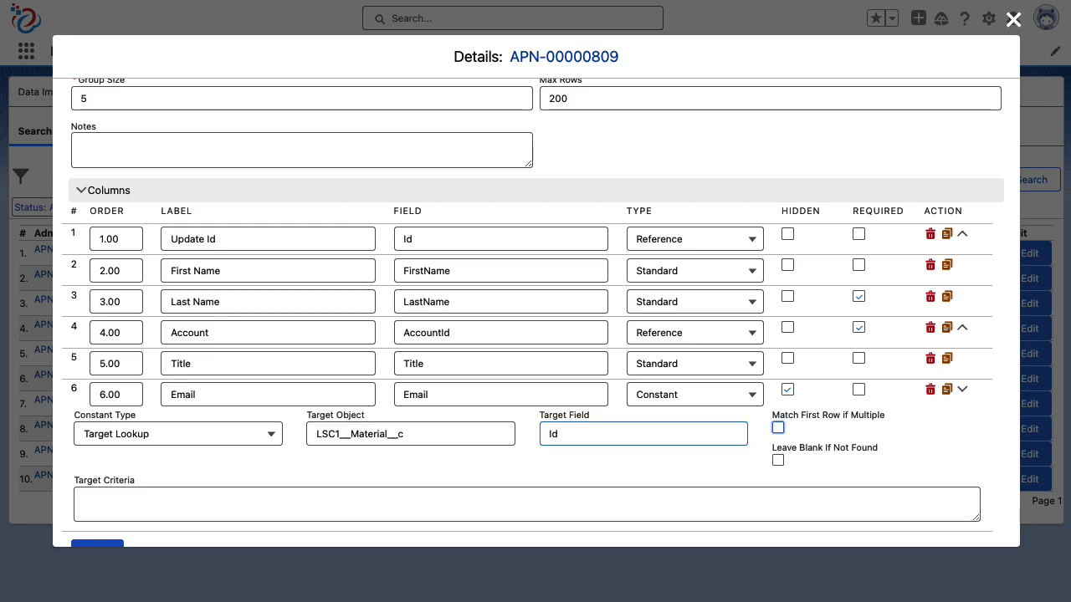
key(Tab)
key(Tab)
text(System_Type)
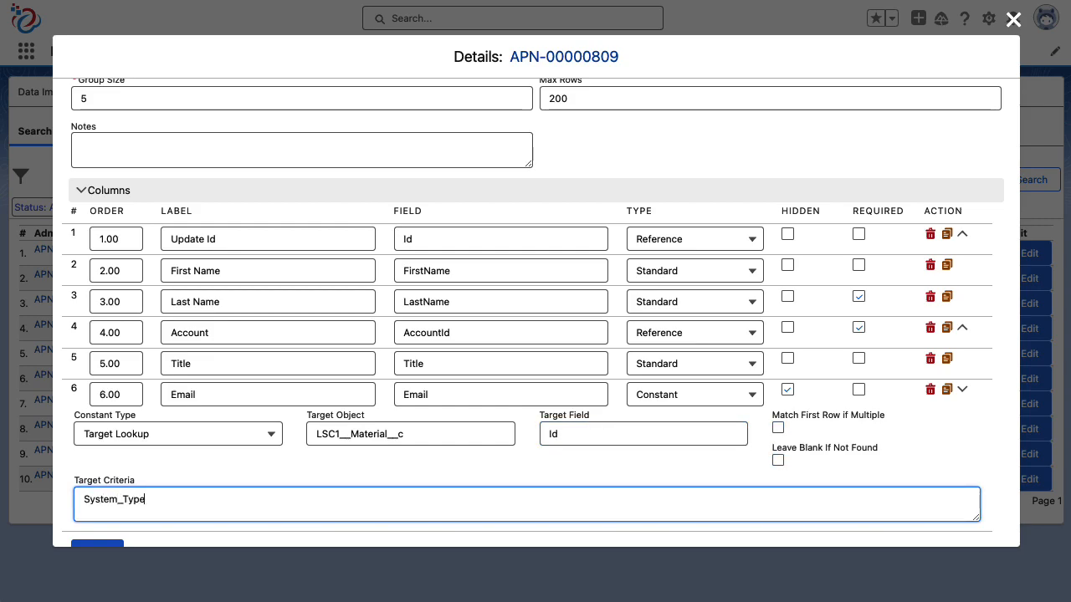
text(__c = 'Demo)
Step: Set the Email column's type back to Standard, turn off Hidden, and save the template setup
click(684, 398)
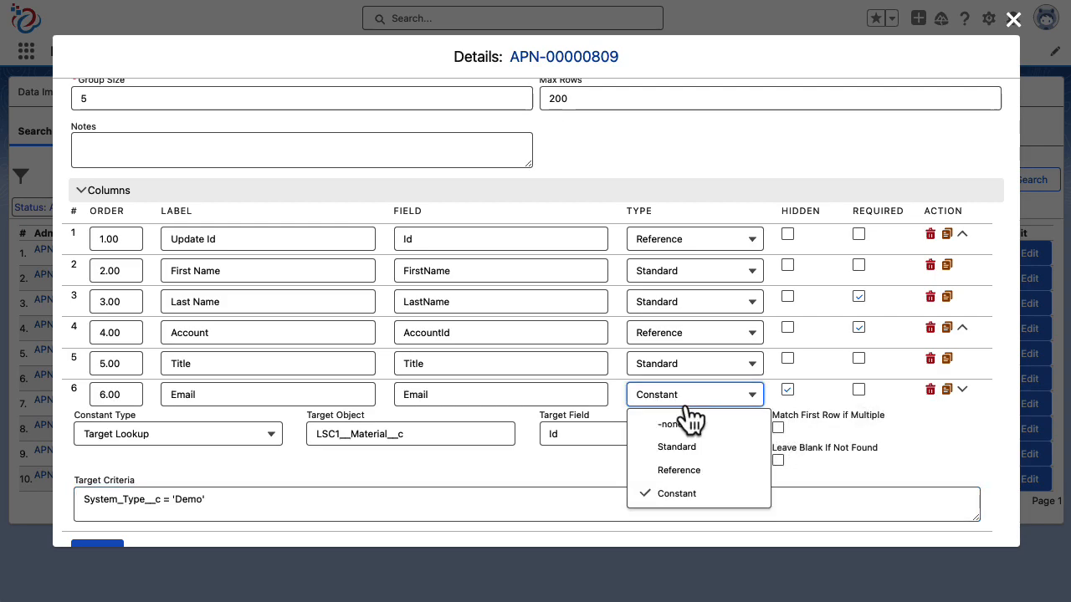
click(684, 456)
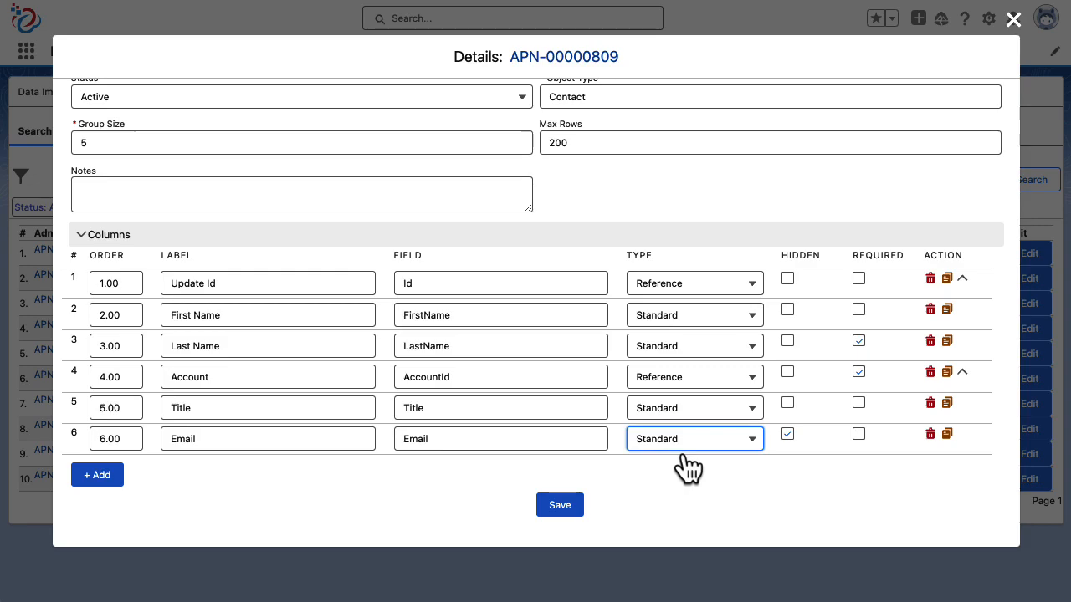
click(787, 434)
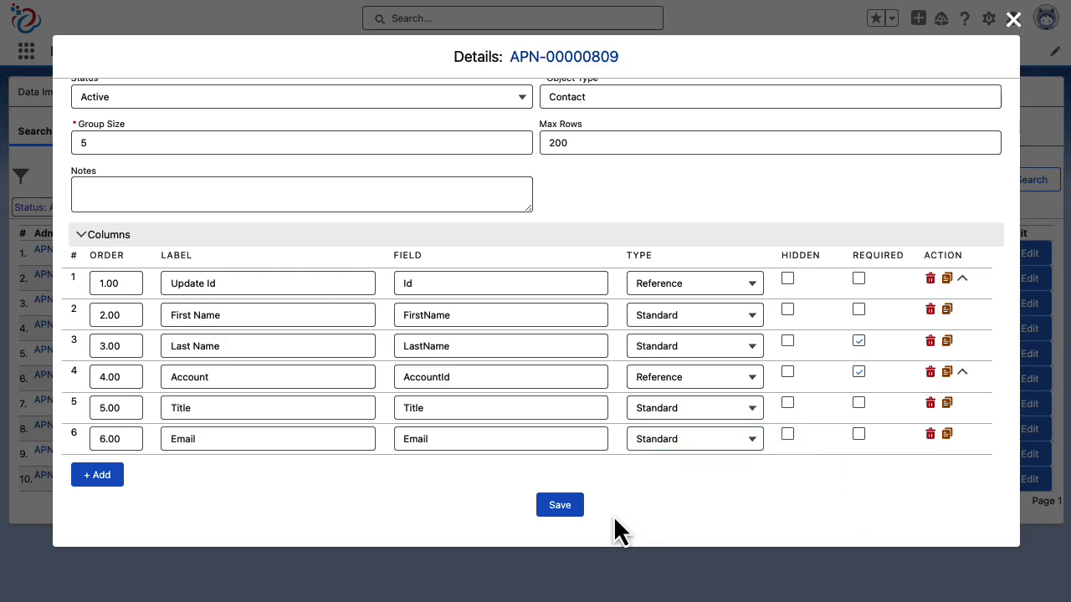
click(576, 507)
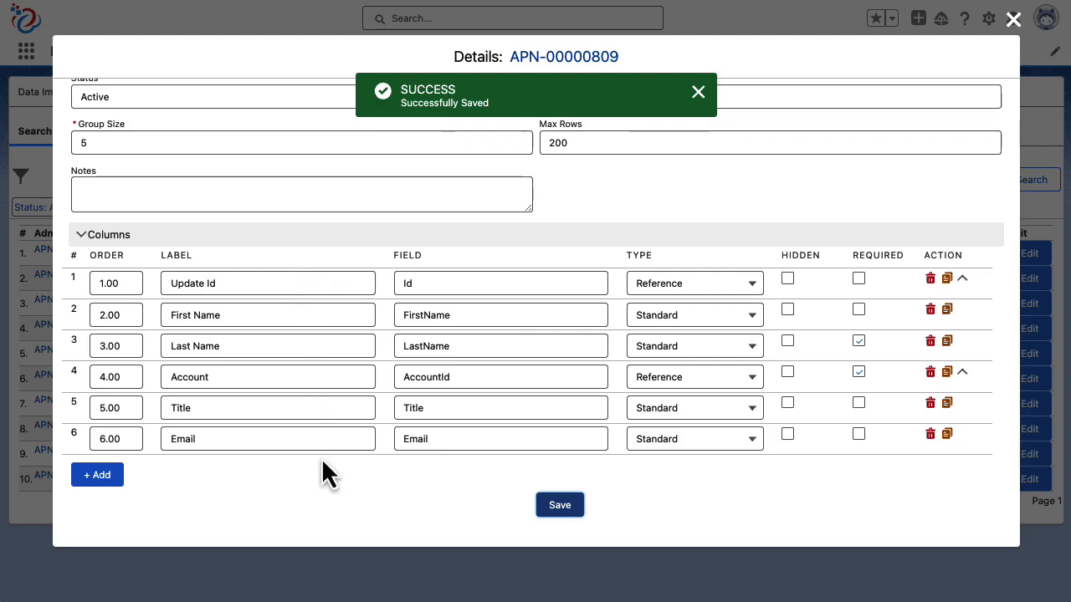
Step: Preview the Contact Standard import layout and download its template
scroll(327, 456, up, 5)
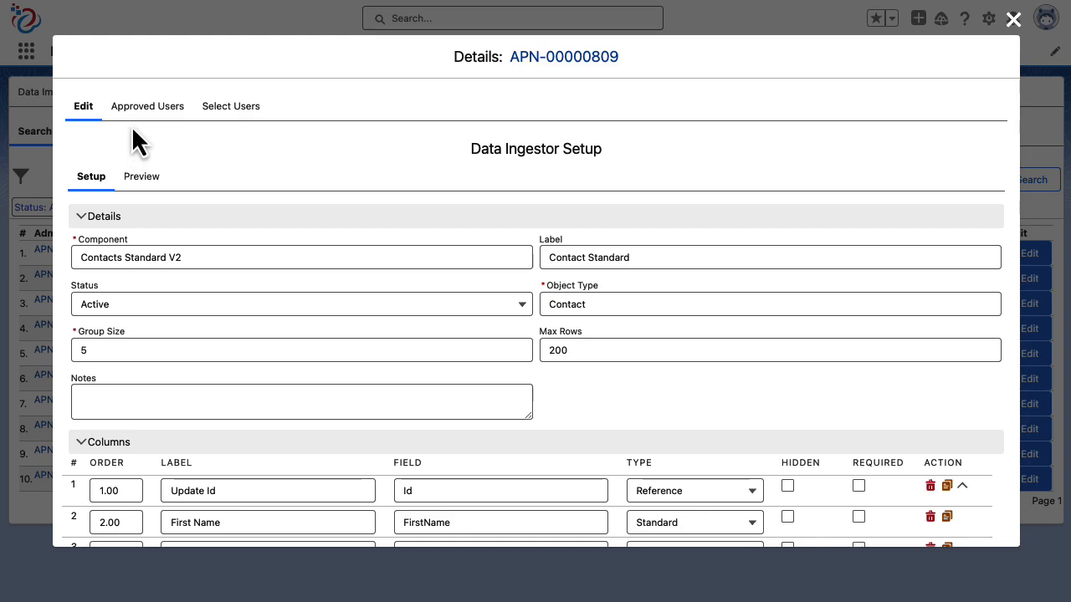
click(142, 177)
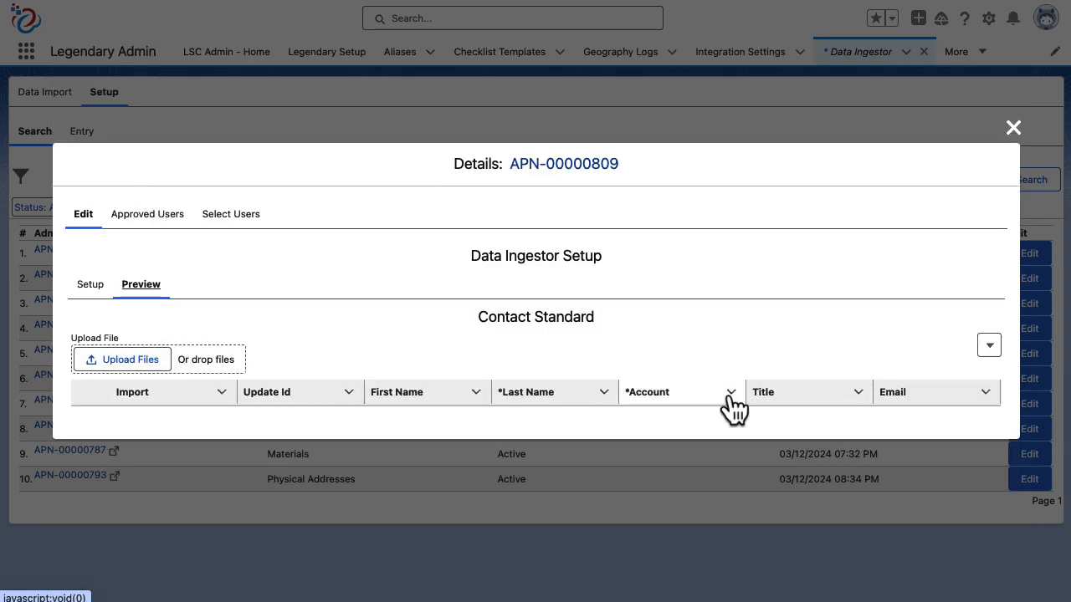
click(989, 346)
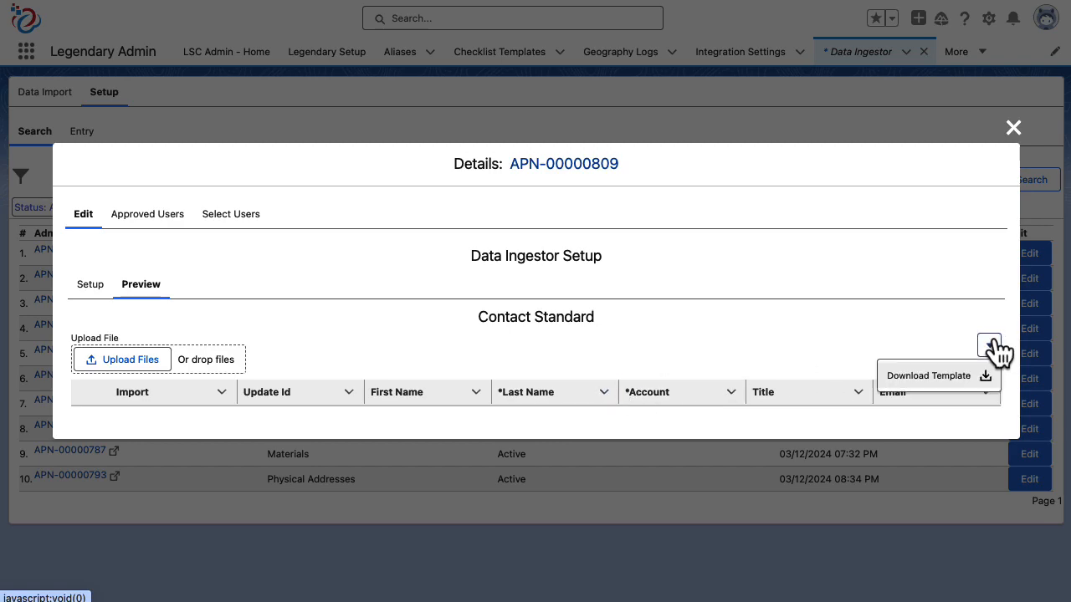
click(937, 375)
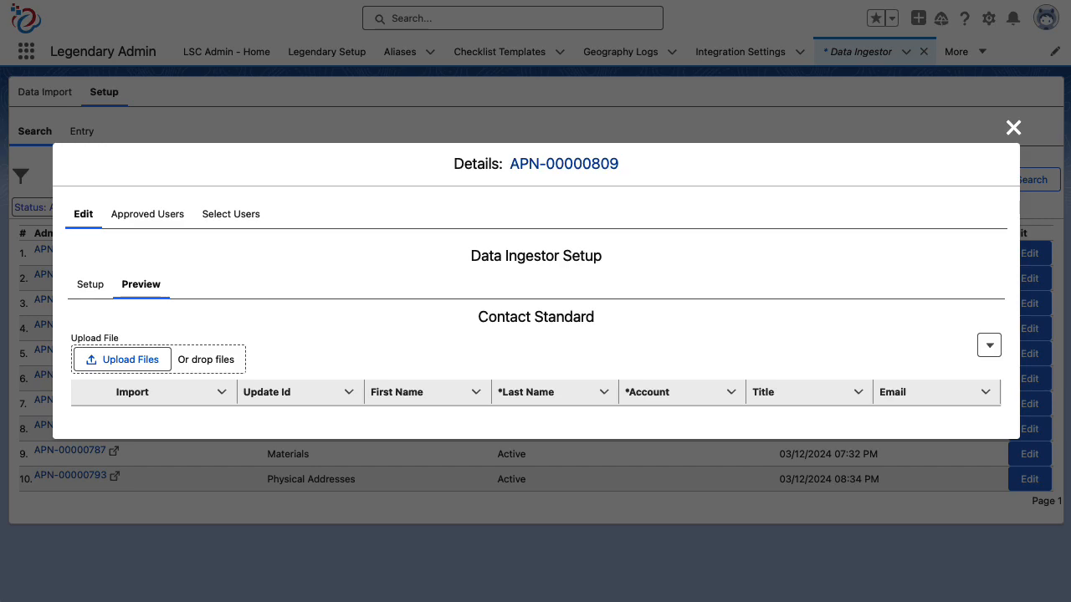
Step: Switch to the downloaded Contacts Standard V2 file in Excel and enter "First 1" and "Last 1" as the first contact's names in row 2
drag(1070, 185, 558, 60)
drag(798, 502, 1065, 596)
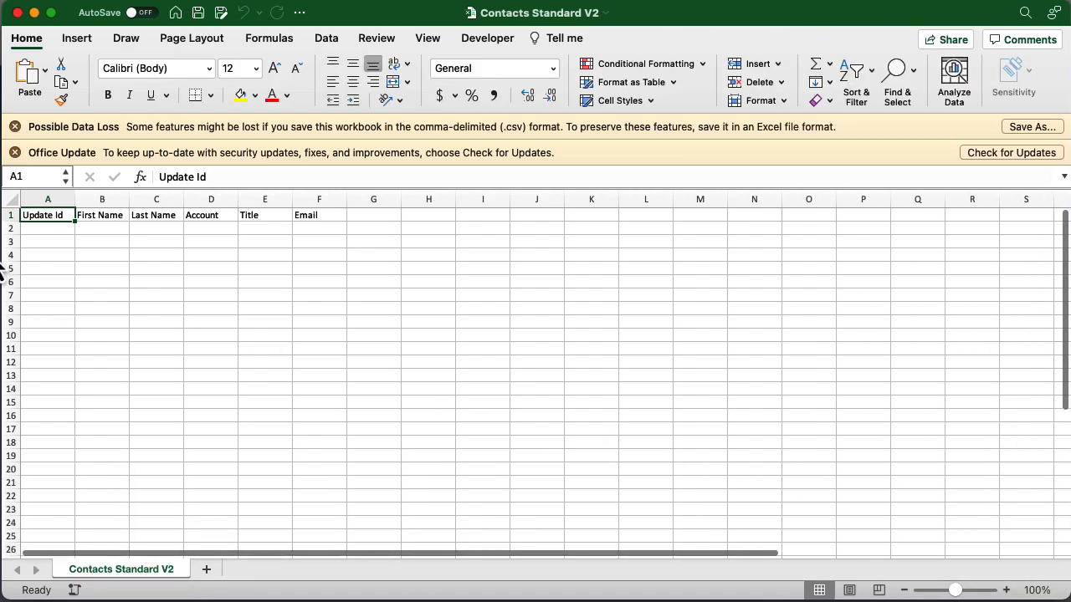
click(105, 233)
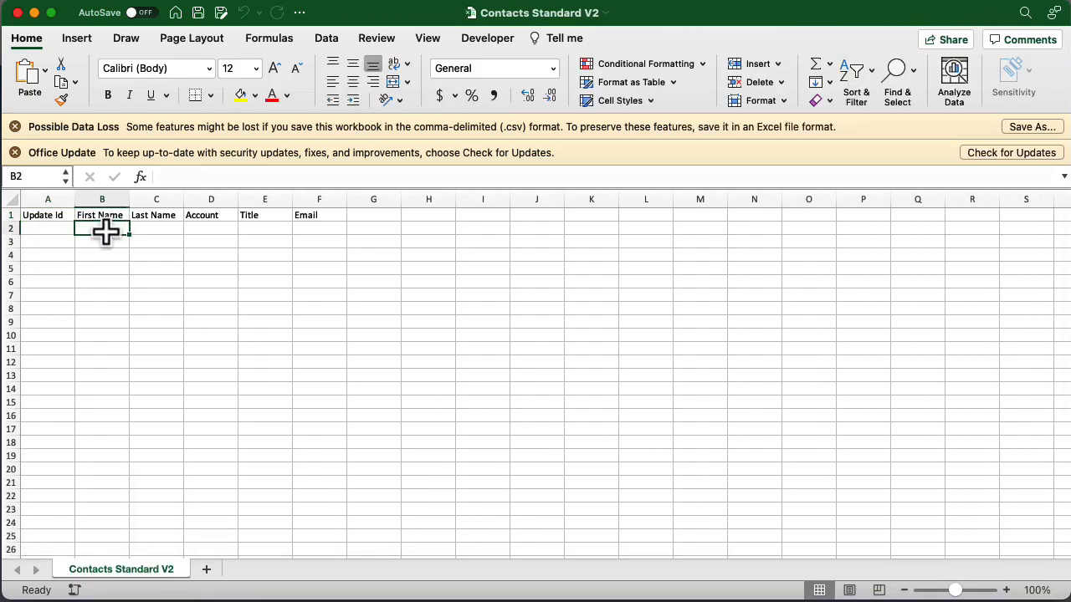
text(First)
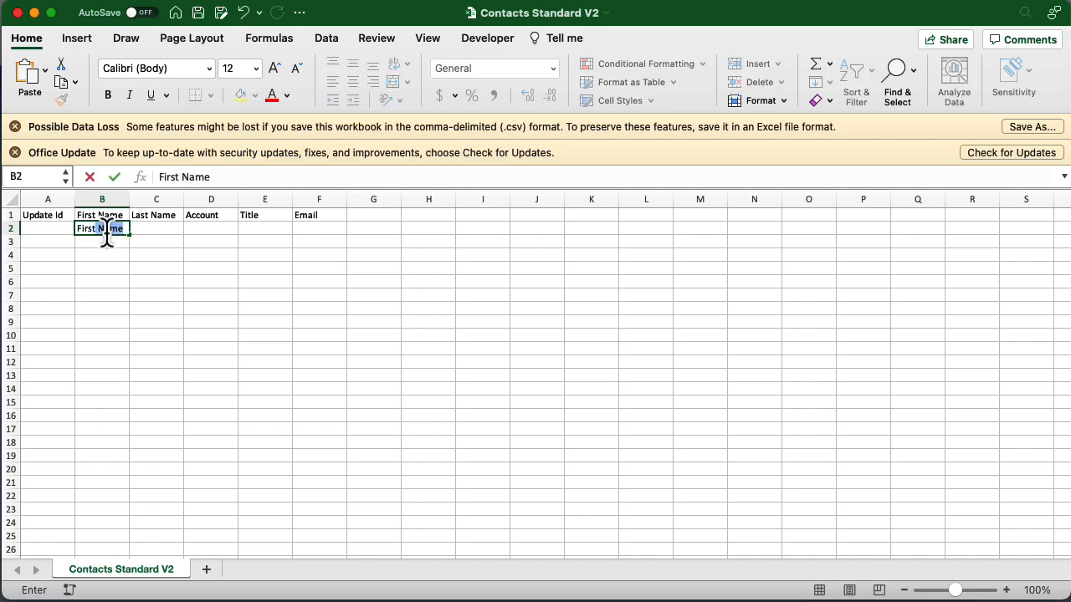
text( 1)
key(Tab)
text(Las)
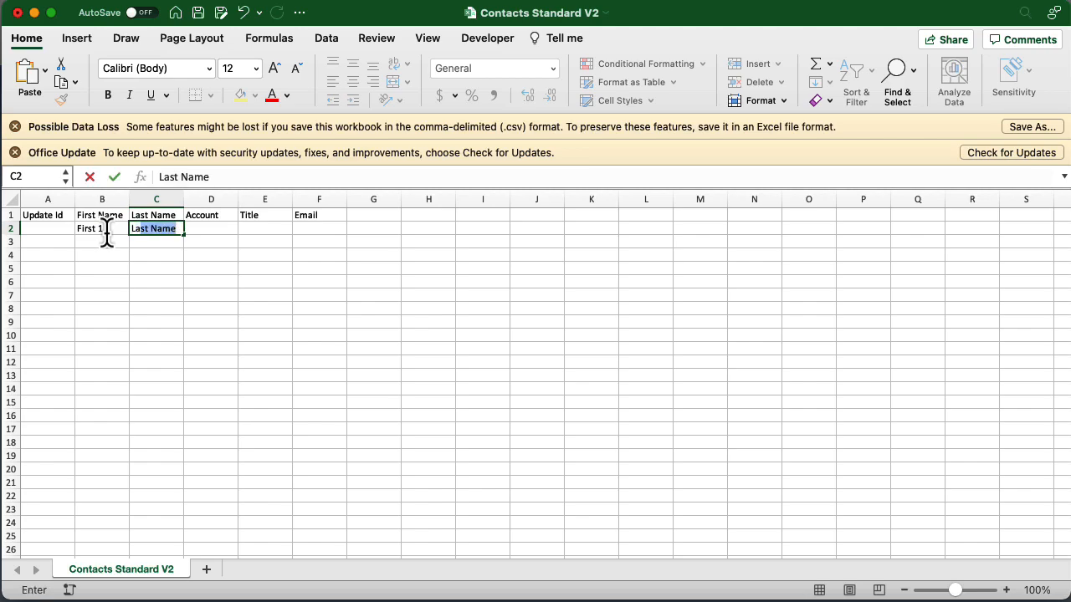
text(t 1)
key(Tab)
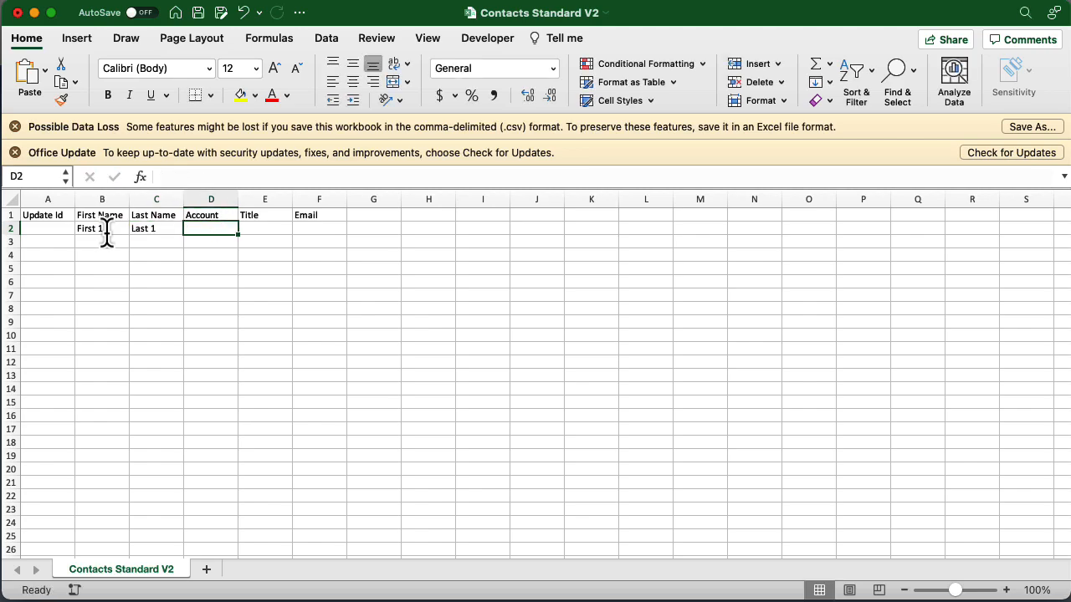
Step: Enter "Legendary Supply Chain" as the account and "Title" as the title in row 2
text(L)
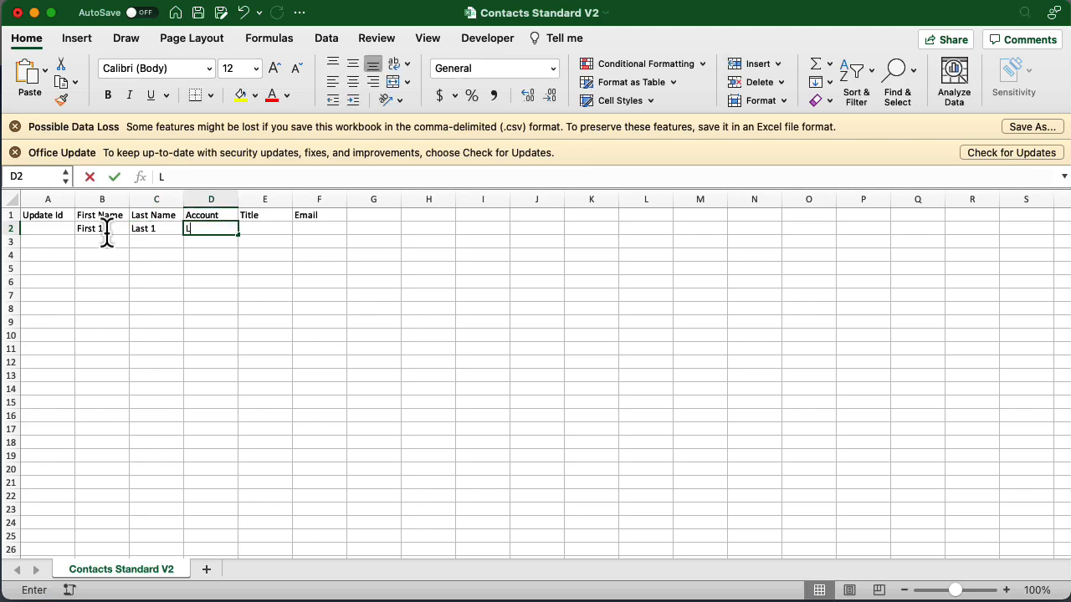
text(egendary Supply Chain)
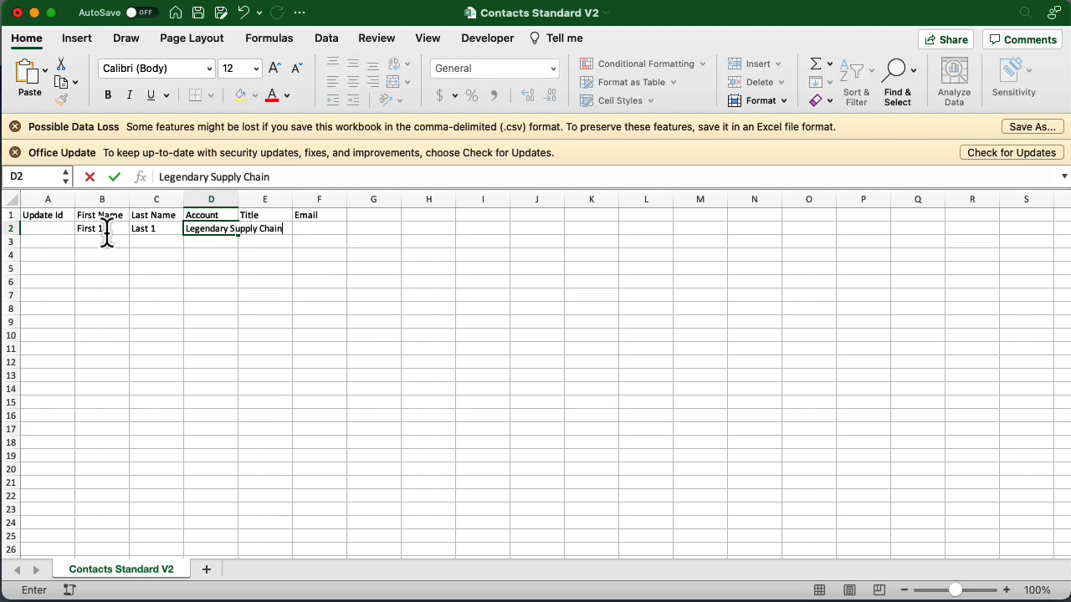
key(Tab)
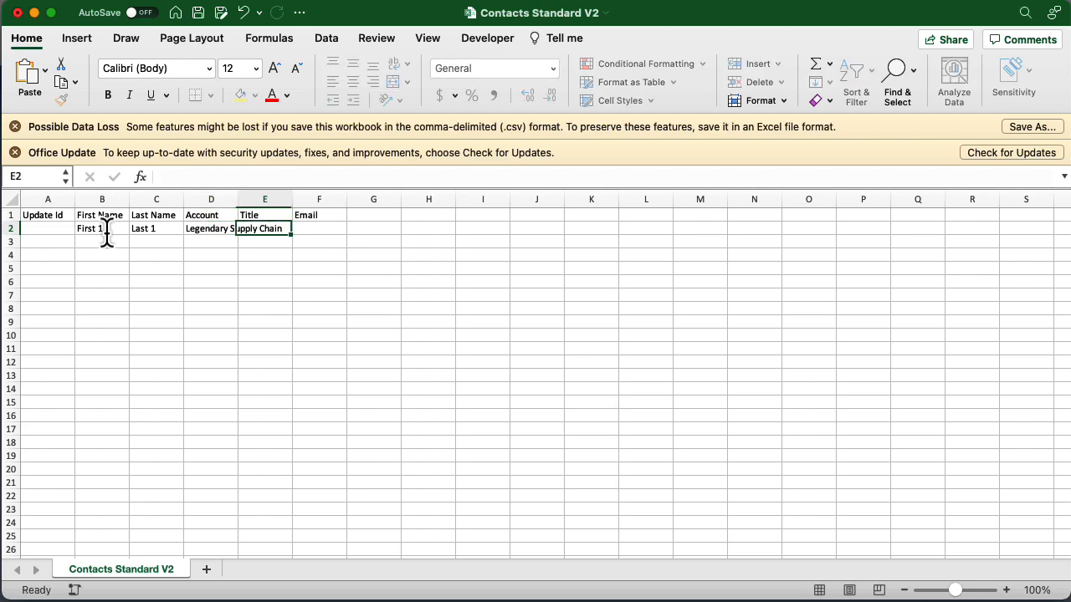
text(Title)
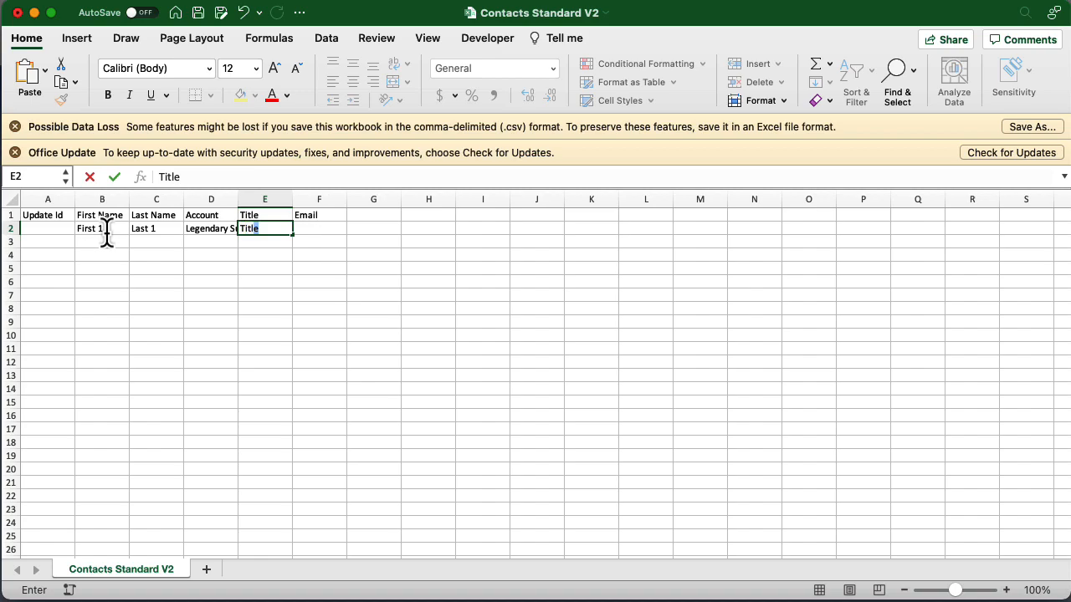
key(Tab)
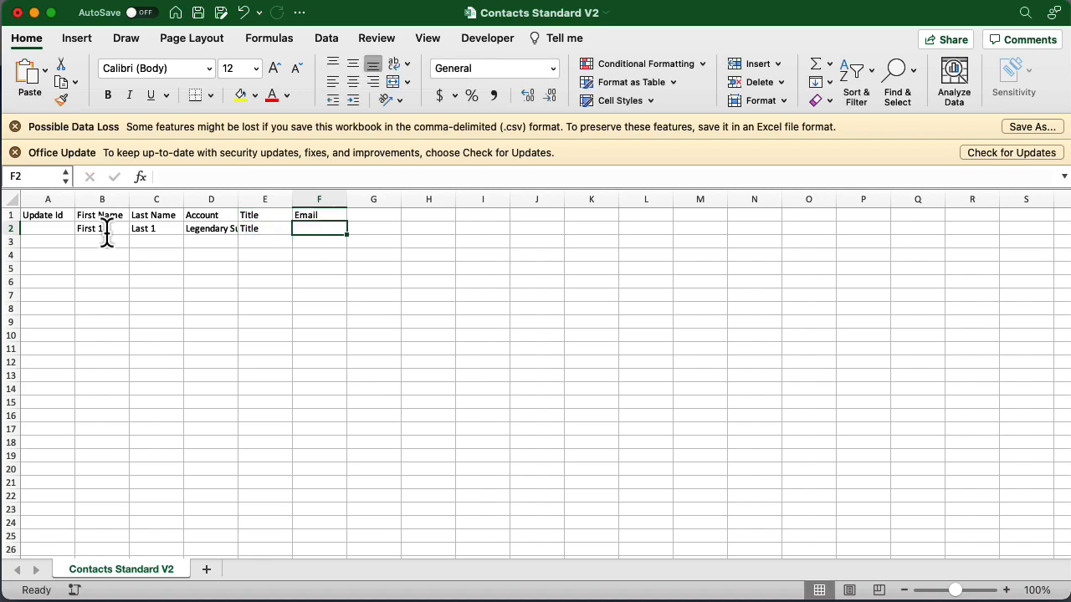
Step: Fill the row 2 contact from First Name to Title down through row 10, and widen the Account column
click(105, 232)
click(134, 239)
drag(108, 231, 282, 337)
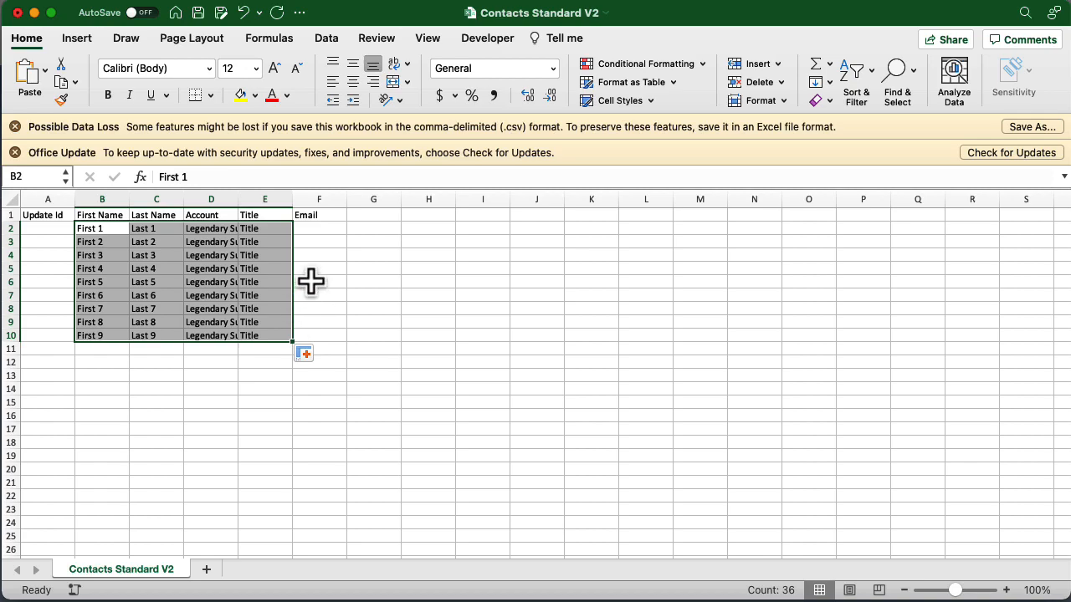
drag(239, 204, 282, 203)
Step: Set the account to "ACME" for all contacts in rows 2 to 10 and save the file
click(257, 235)
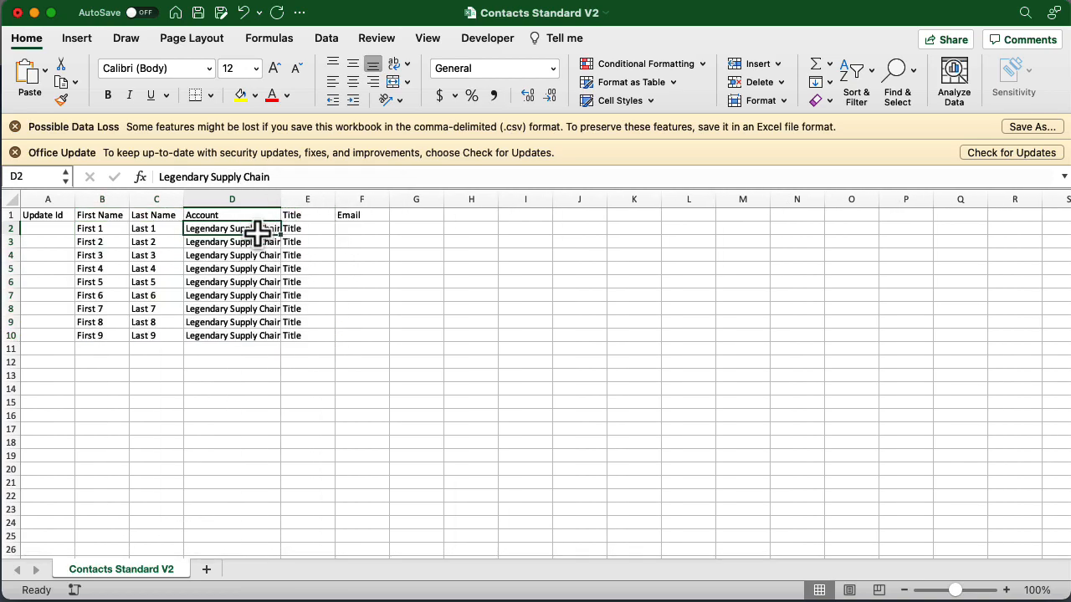
text(ACME)
key(Tab)
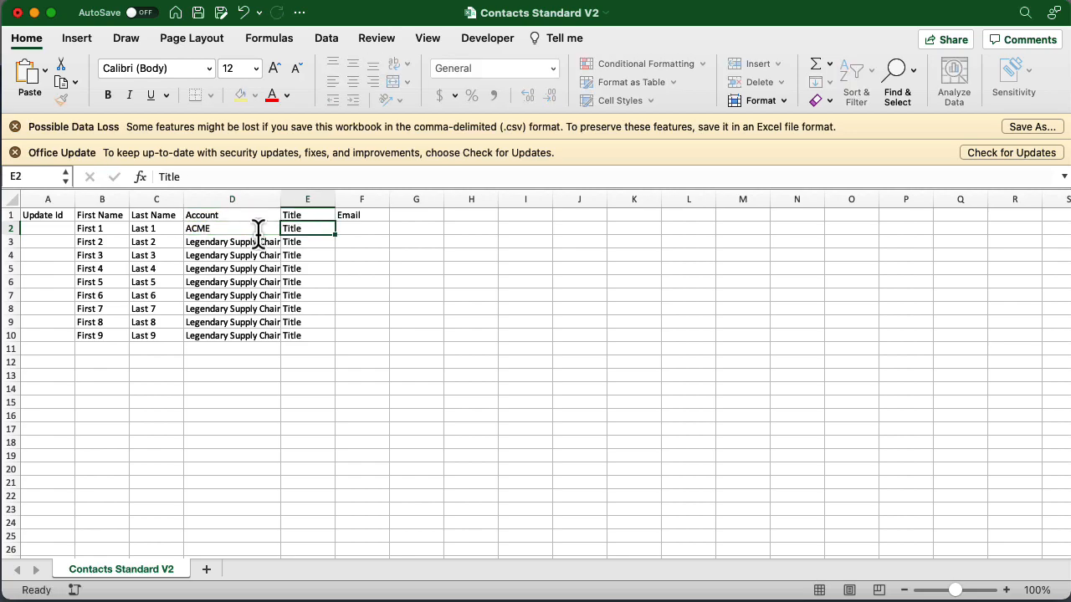
click(271, 234)
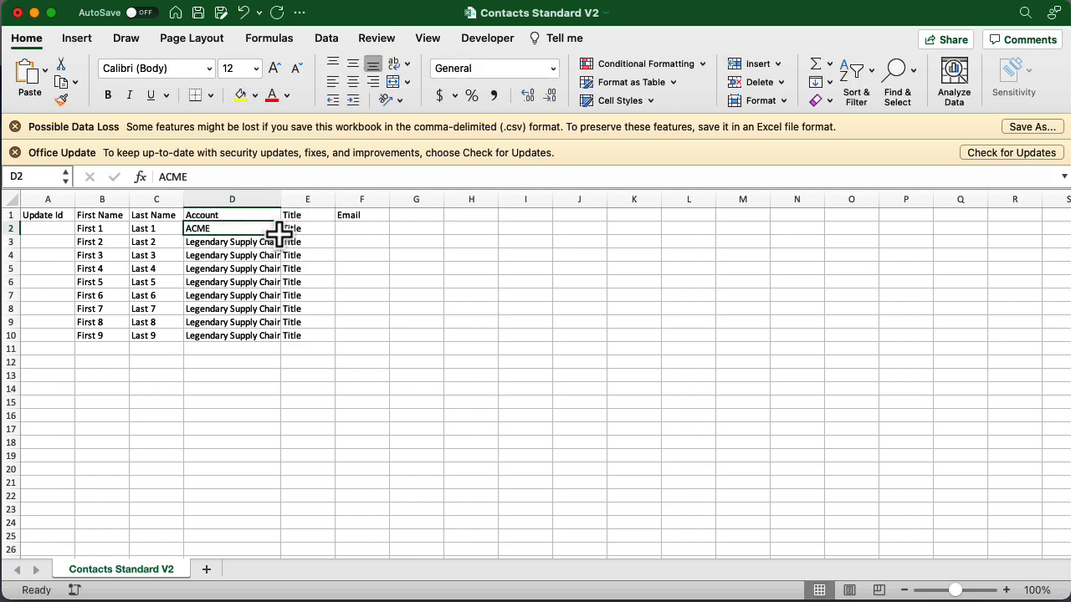
drag(280, 234, 272, 338)
click(430, 323)
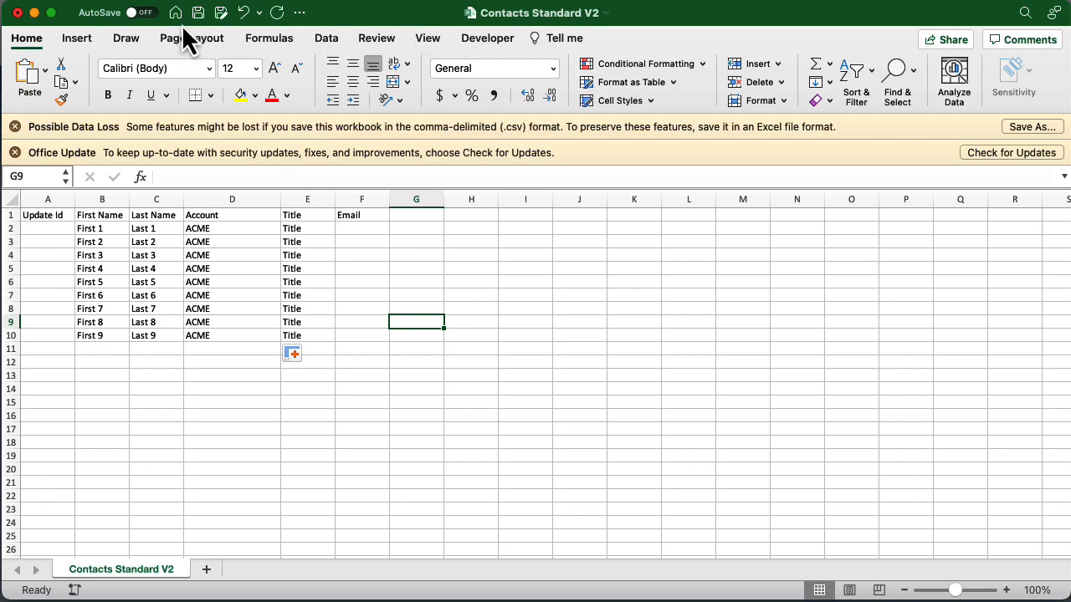
click(199, 12)
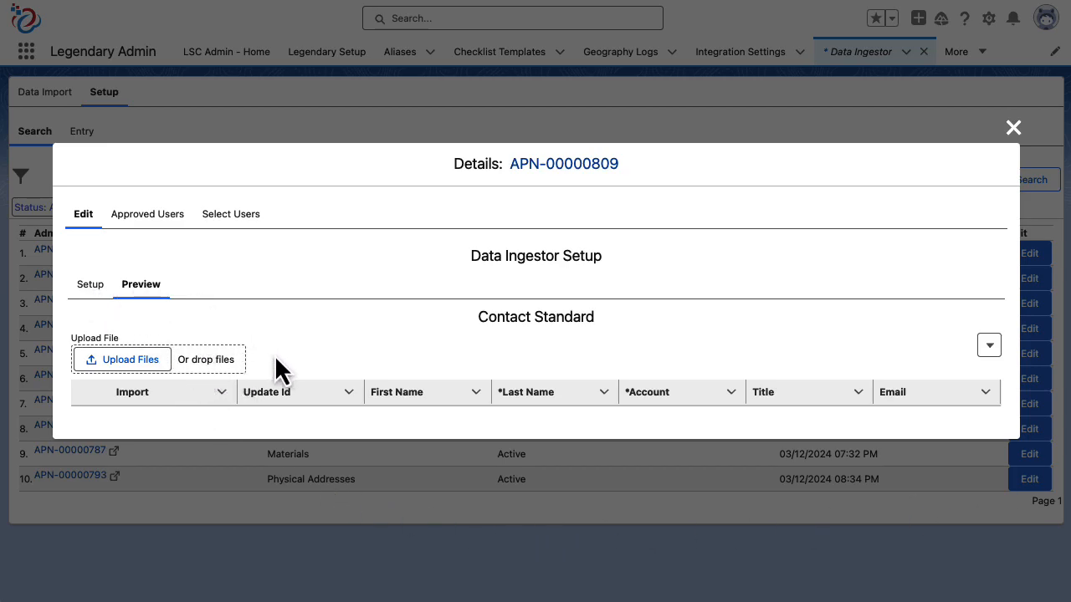
Step: Switch back to Salesforce, review the template's download option, approved users and user selection, and close its details
click(990, 347)
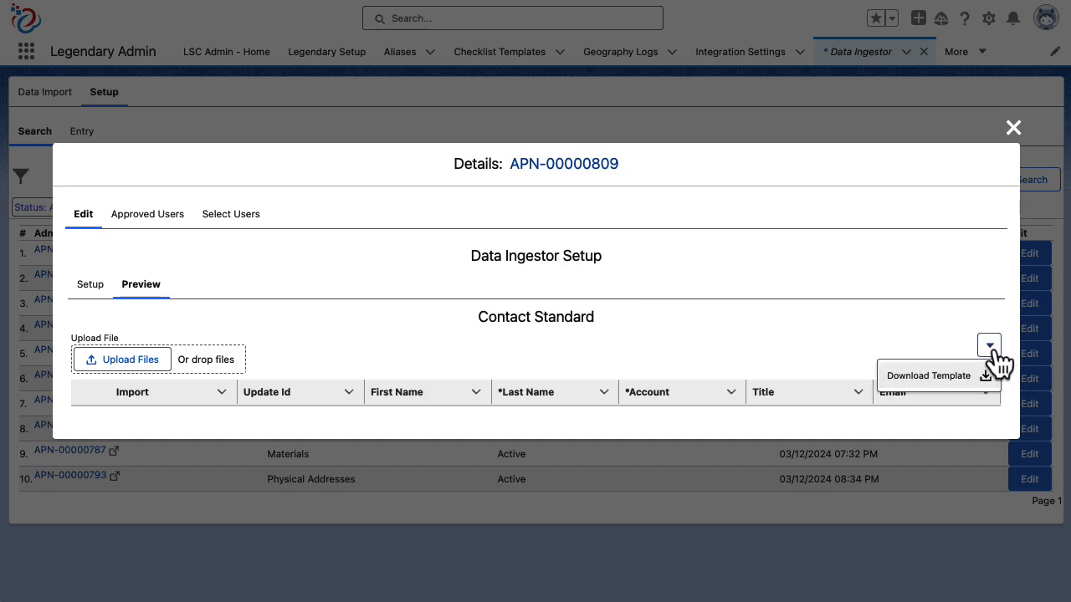
click(92, 286)
click(147, 107)
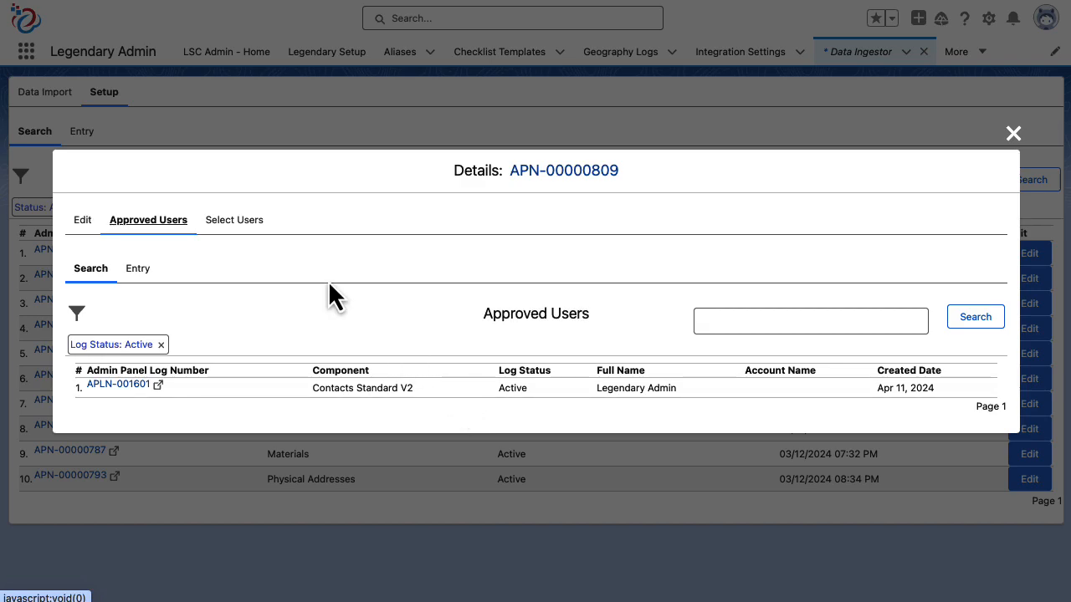
click(243, 234)
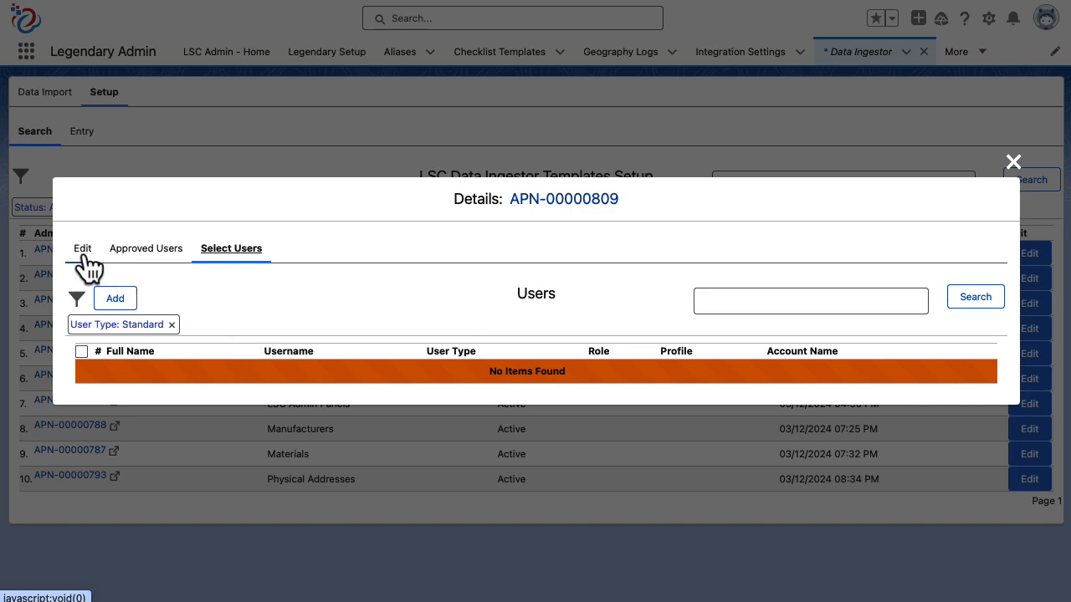
click(142, 252)
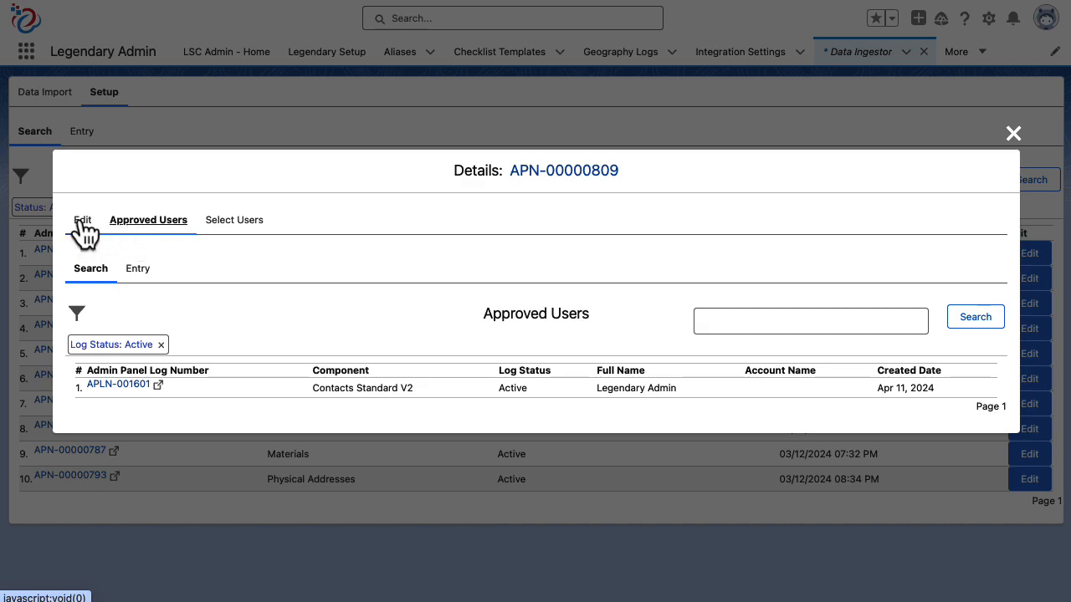
click(83, 220)
click(1014, 17)
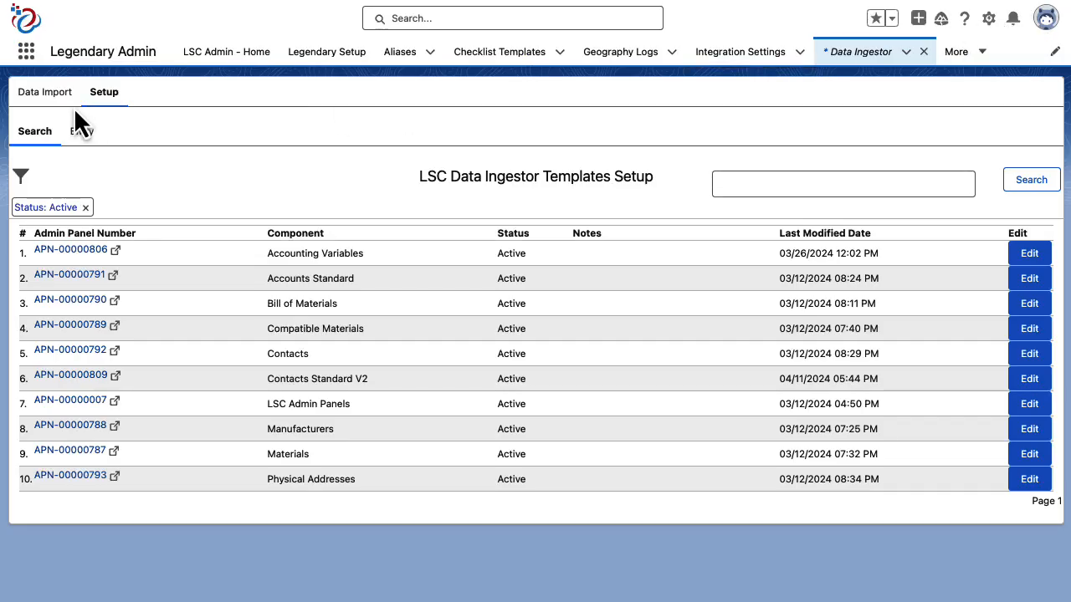
Step: Refresh the data import template list and select the Contacts Standard V2 template
click(50, 107)
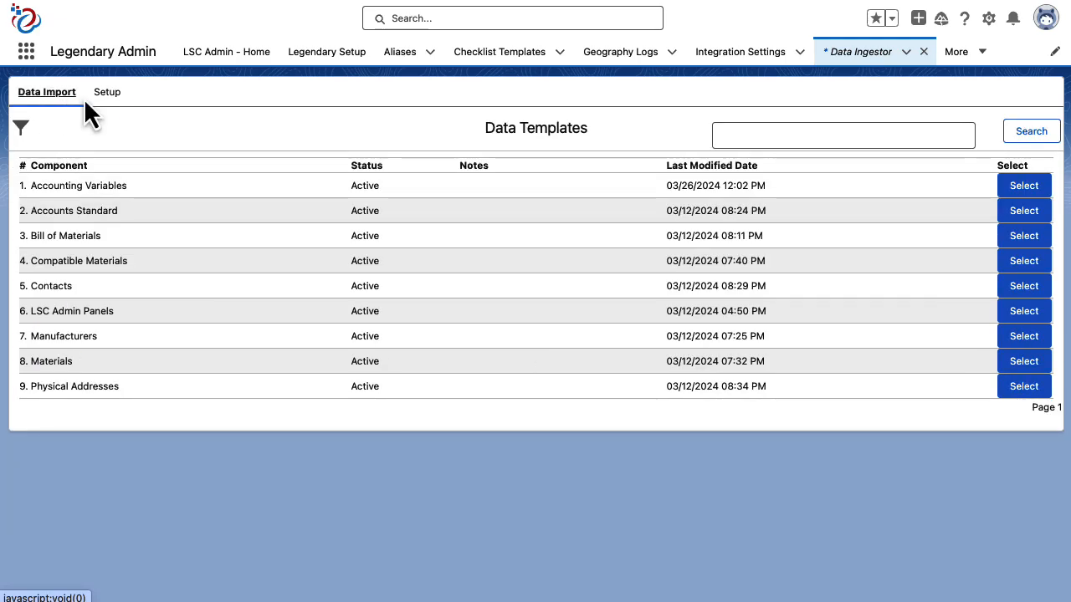
click(1031, 132)
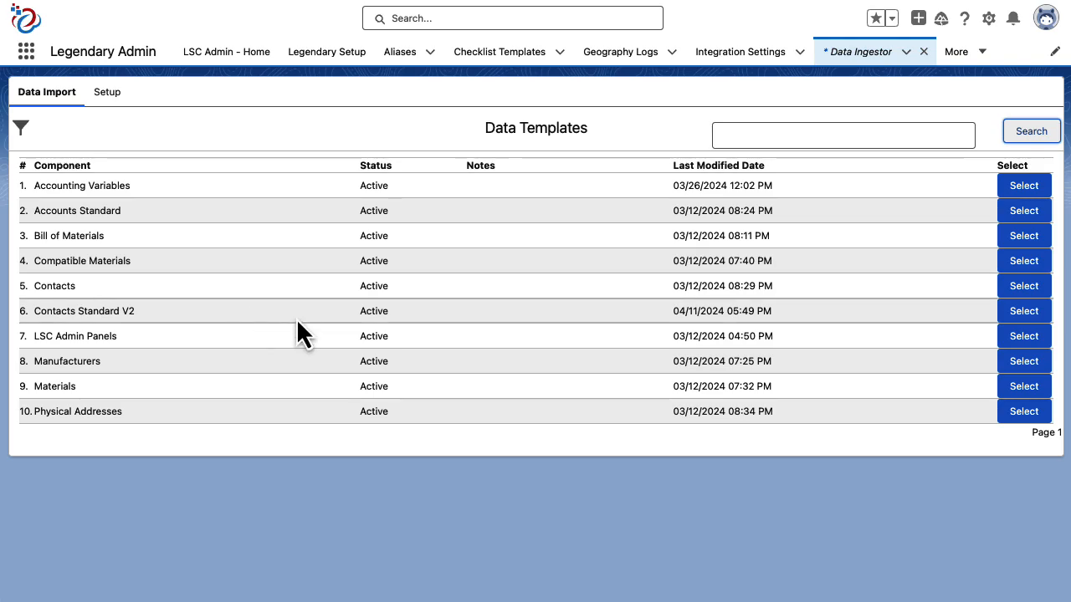
click(1041, 313)
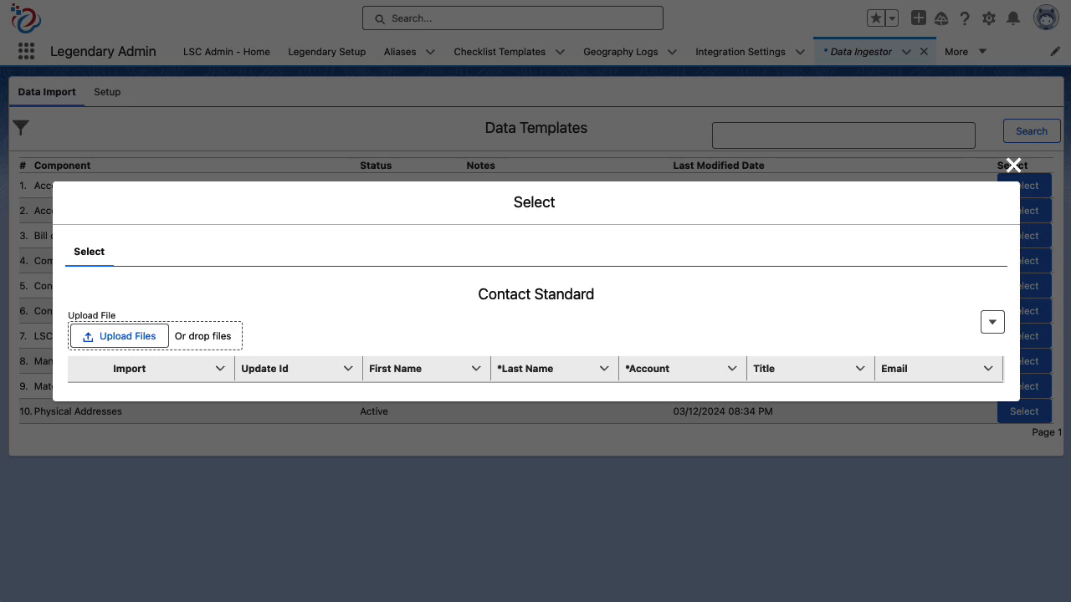
Step: Upload Contacts Standard V2.csv to the Contact Standard import and start importing its rows
drag(0, 289, 154, 341)
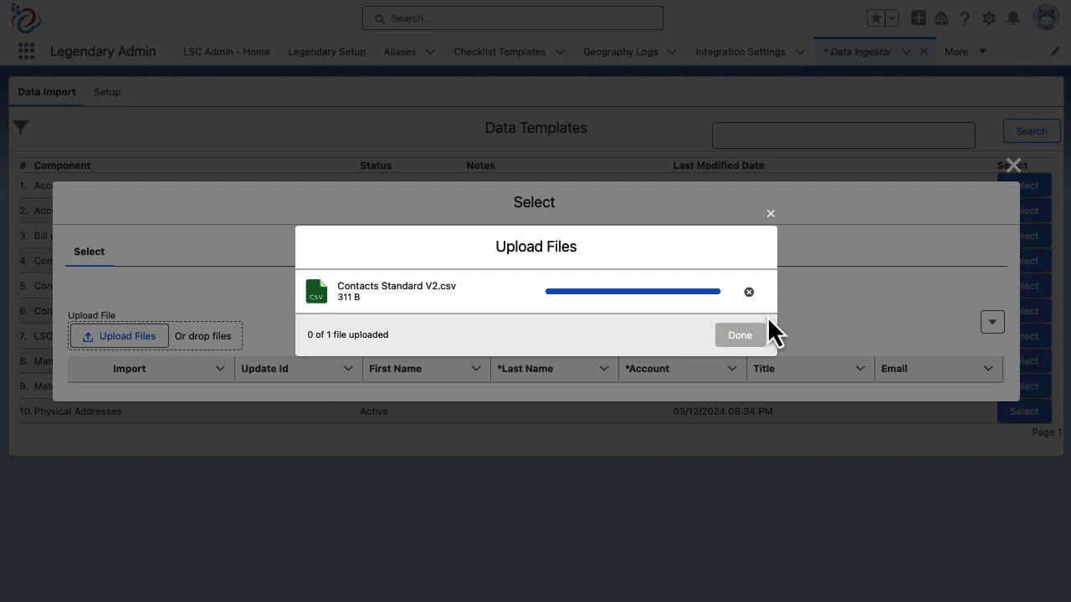
click(743, 338)
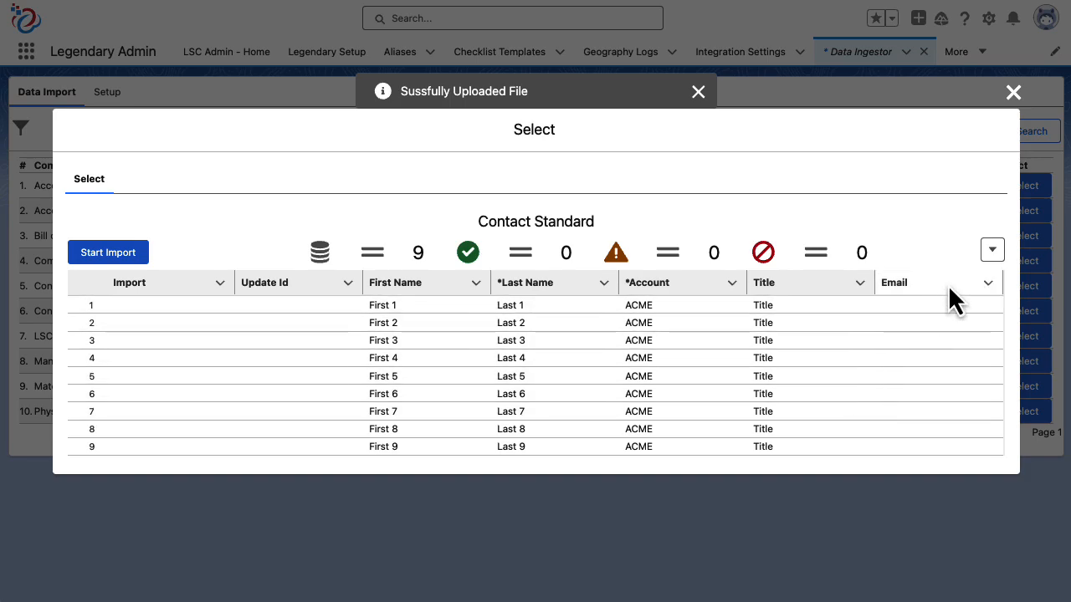
click(1003, 253)
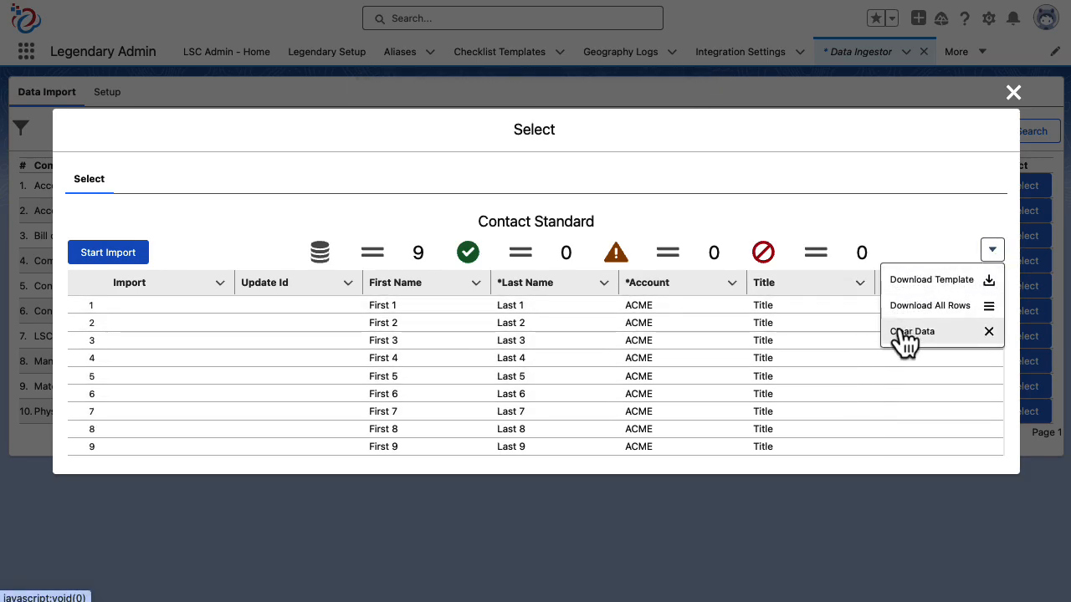
click(147, 199)
click(107, 252)
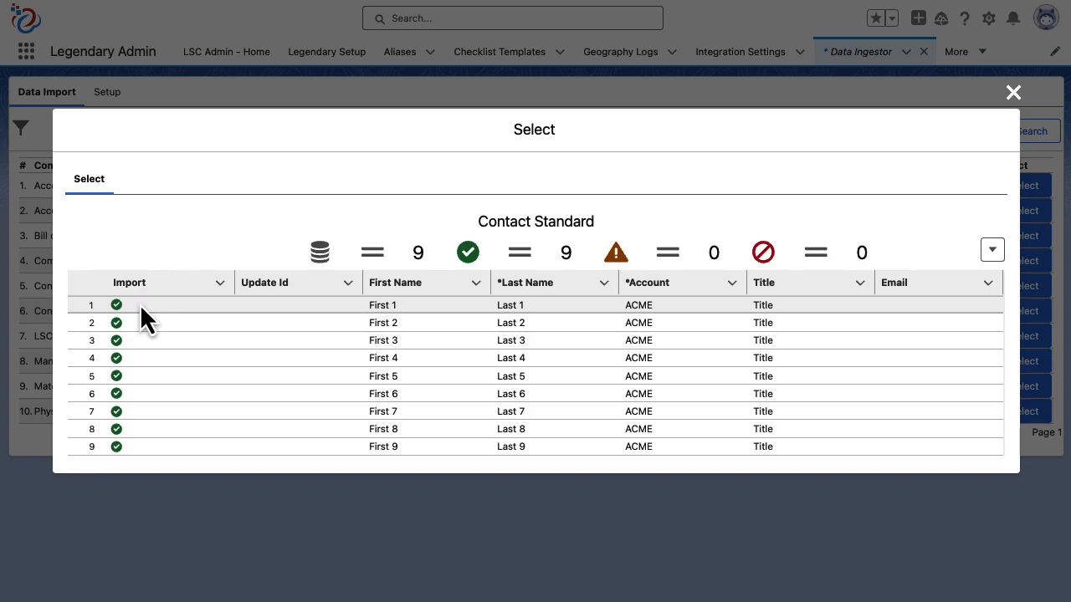
Step: Check the download options available for the imported contacts, and close the import window
click(992, 253)
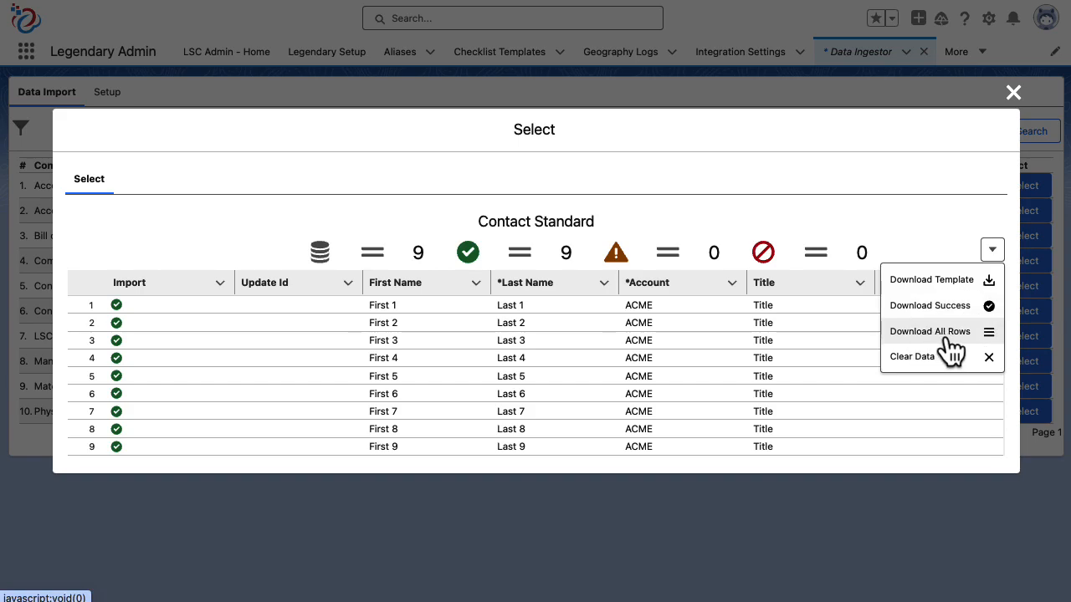
click(900, 221)
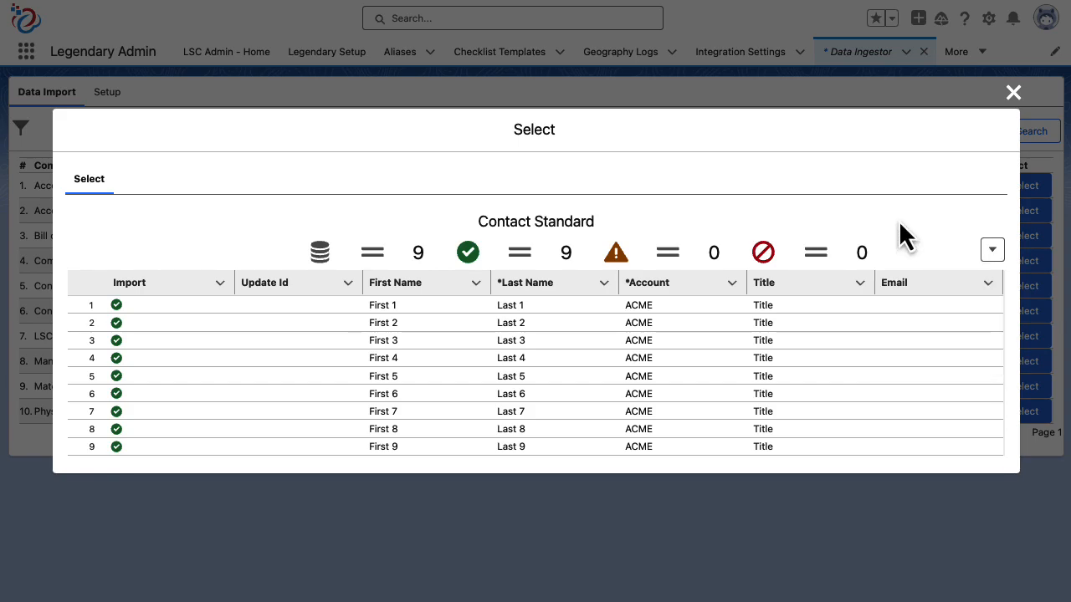
click(1013, 92)
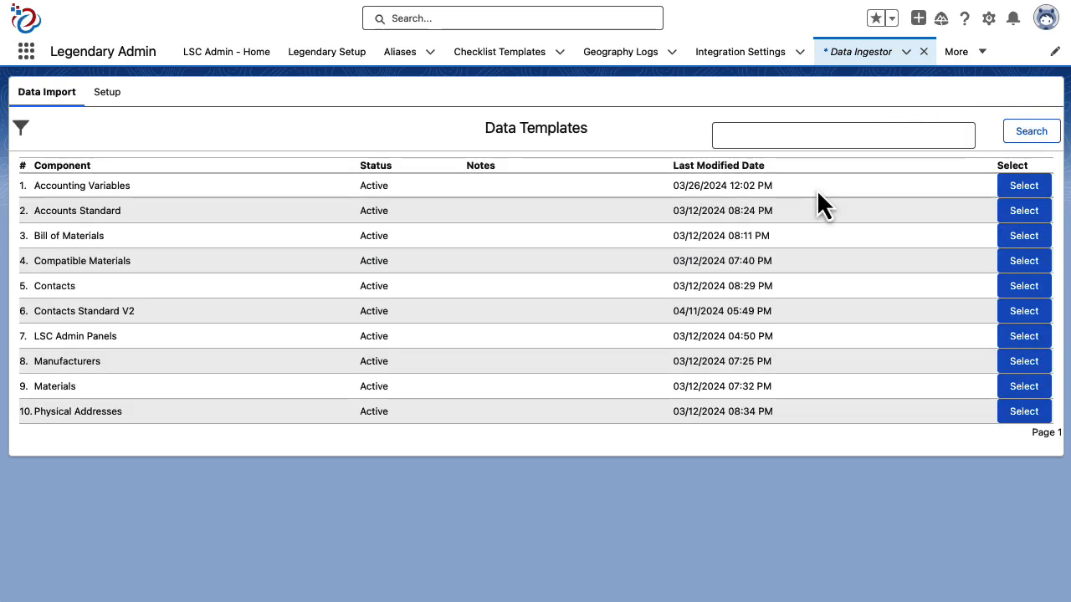